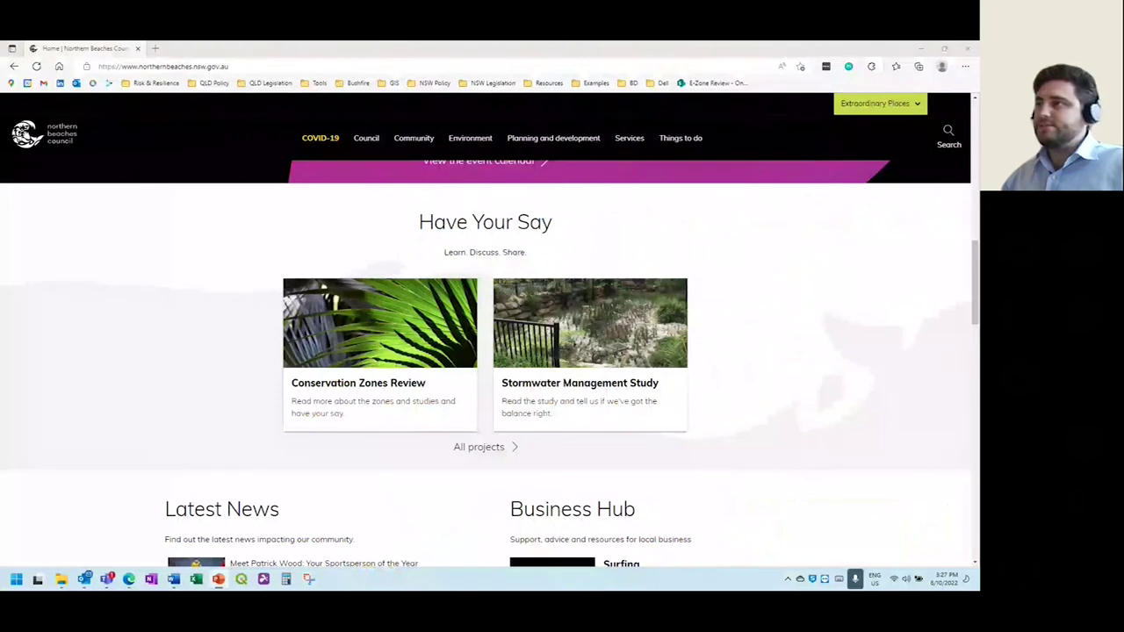
Step: Open the Conservation Zones Review project page on Northern Beaches Your Say
{"action": "scroll", "coordinate": [497, 394], "scroll_direction": "up", "scroll_amount": 10}
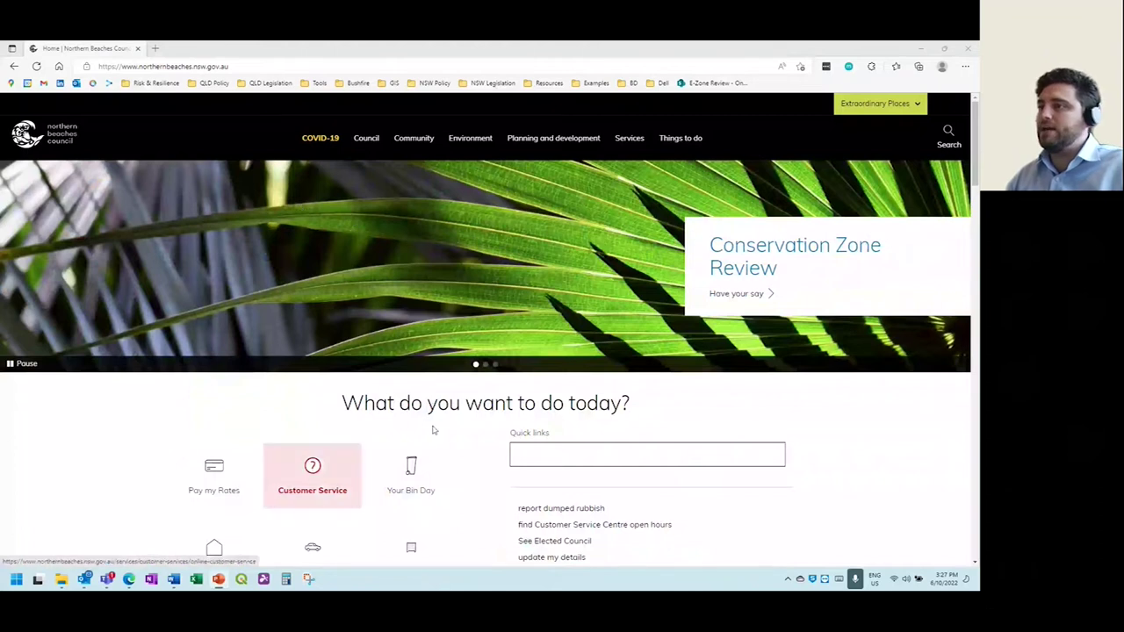
{"action": "scroll", "coordinate": [347, 303], "scroll_direction": "down", "scroll_amount": 5}
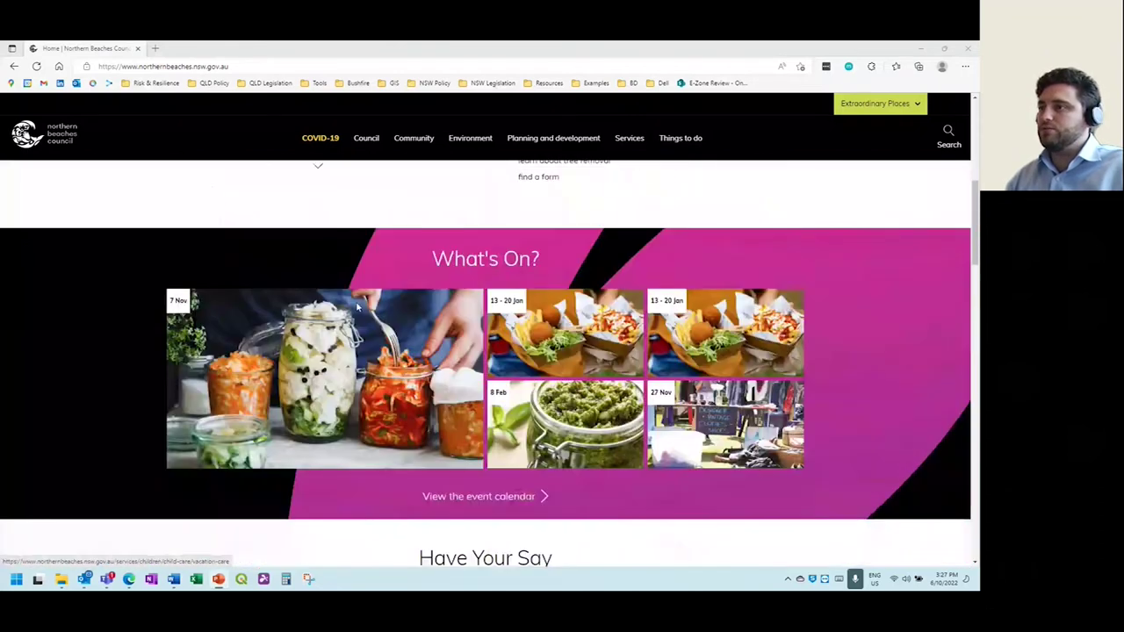
{"action": "scroll", "coordinate": [357, 305], "scroll_direction": "down", "scroll_amount": 4}
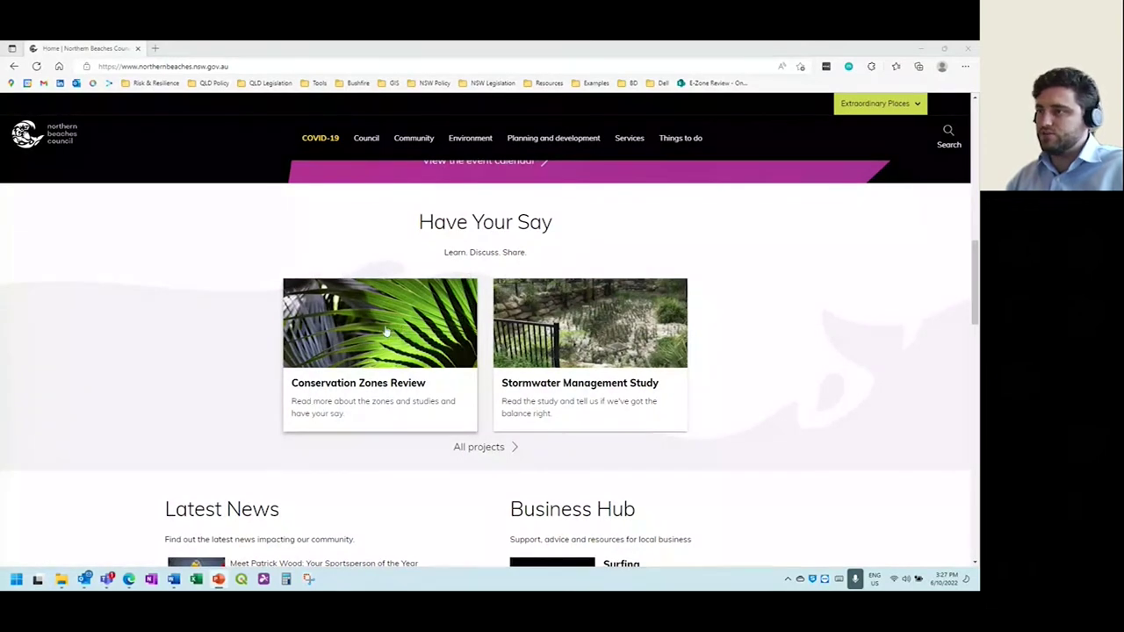
{"action": "left_click", "coordinate": [355, 389]}
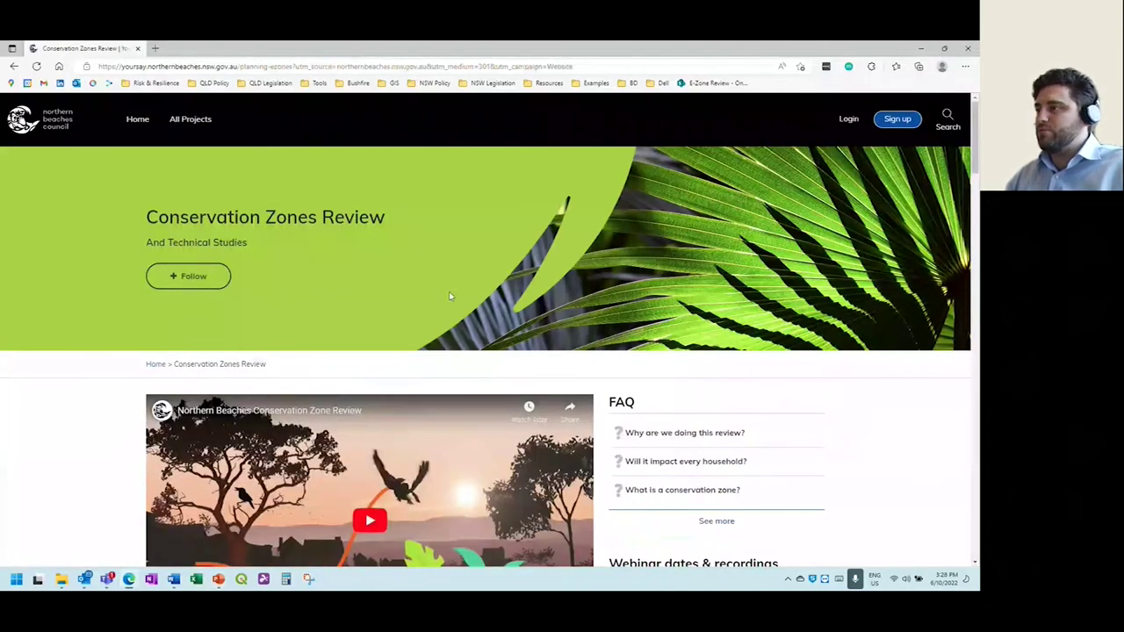
Step: Scroll down the project page to the 'What could it mean for you?' property search section
{"action": "scroll", "coordinate": [459, 298], "scroll_direction": "down", "scroll_amount": 6}
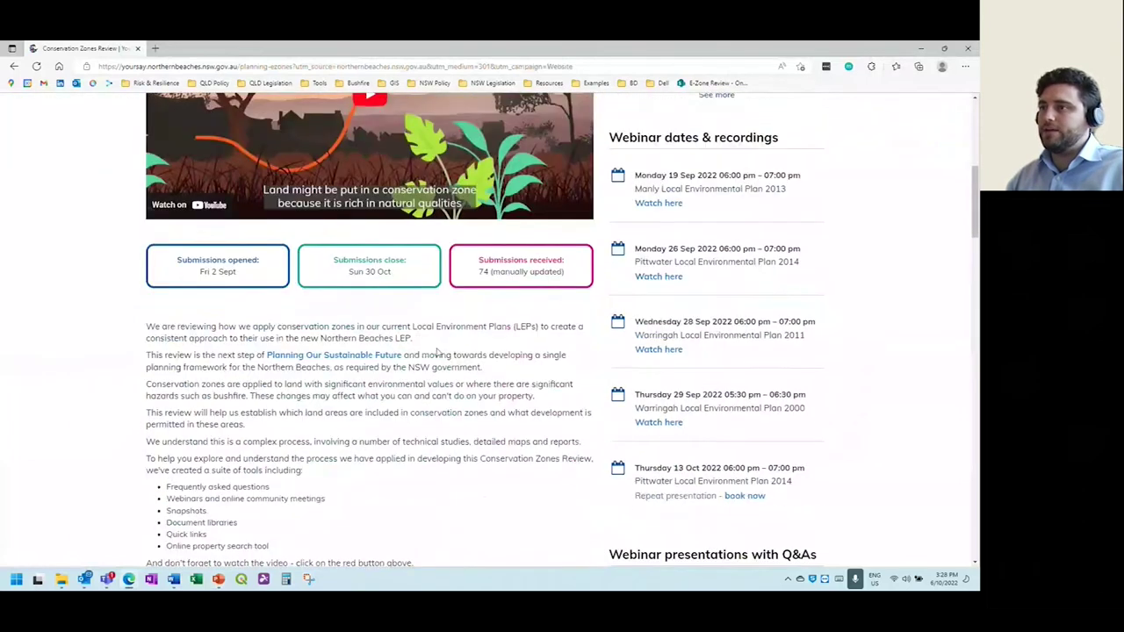
{"action": "scroll", "coordinate": [430, 356], "scroll_direction": "down", "scroll_amount": 1}
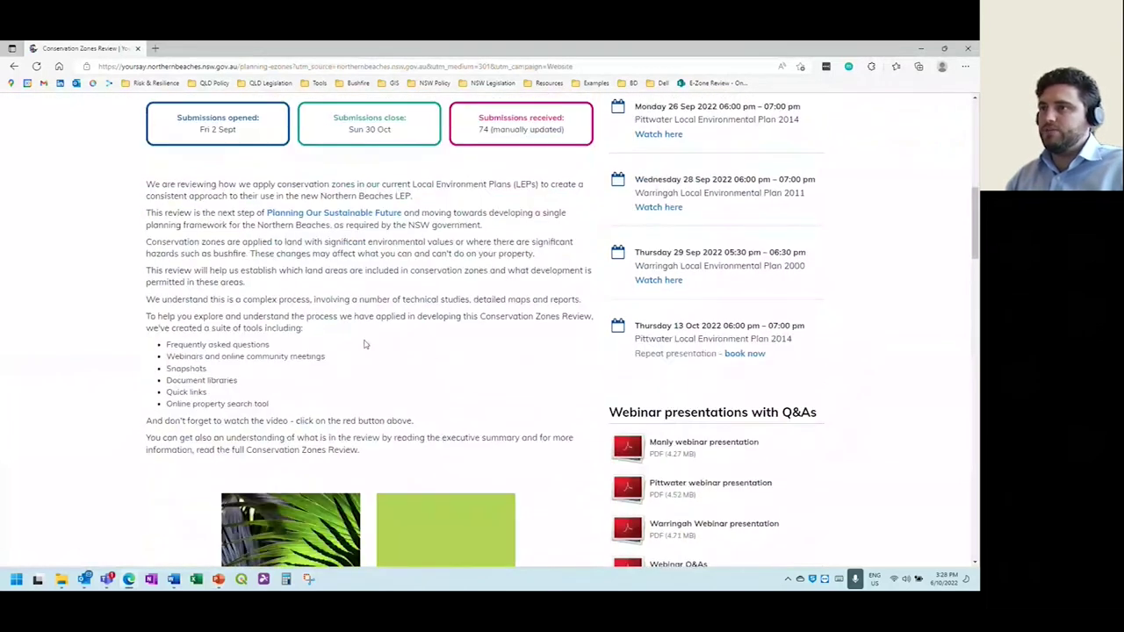
{"action": "scroll", "coordinate": [374, 341], "scroll_direction": "up", "scroll_amount": 1}
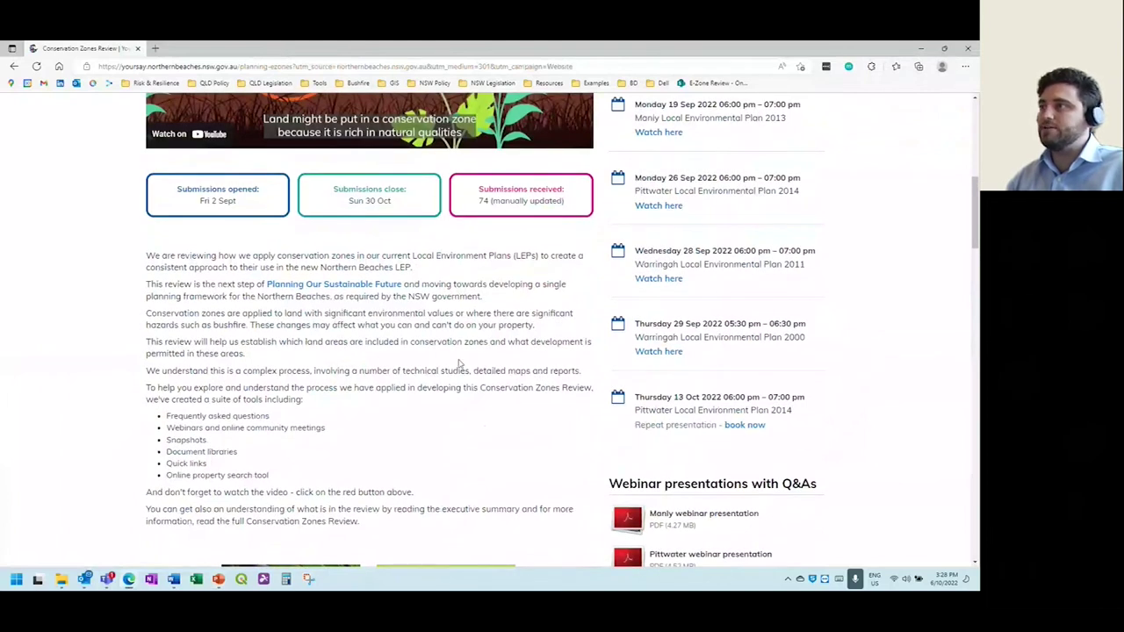
{"action": "scroll", "coordinate": [459, 364], "scroll_direction": "up", "scroll_amount": 1}
{"action": "scroll", "coordinate": [422, 382], "scroll_direction": "down", "scroll_amount": 2}
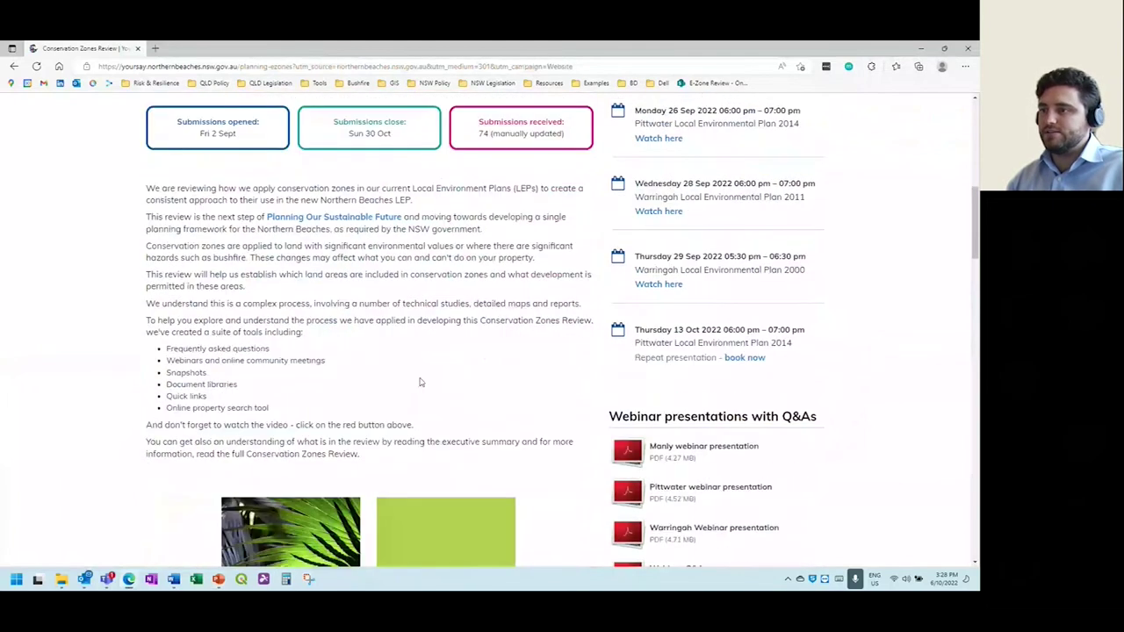
{"action": "scroll", "coordinate": [387, 328], "scroll_direction": "down", "scroll_amount": 7}
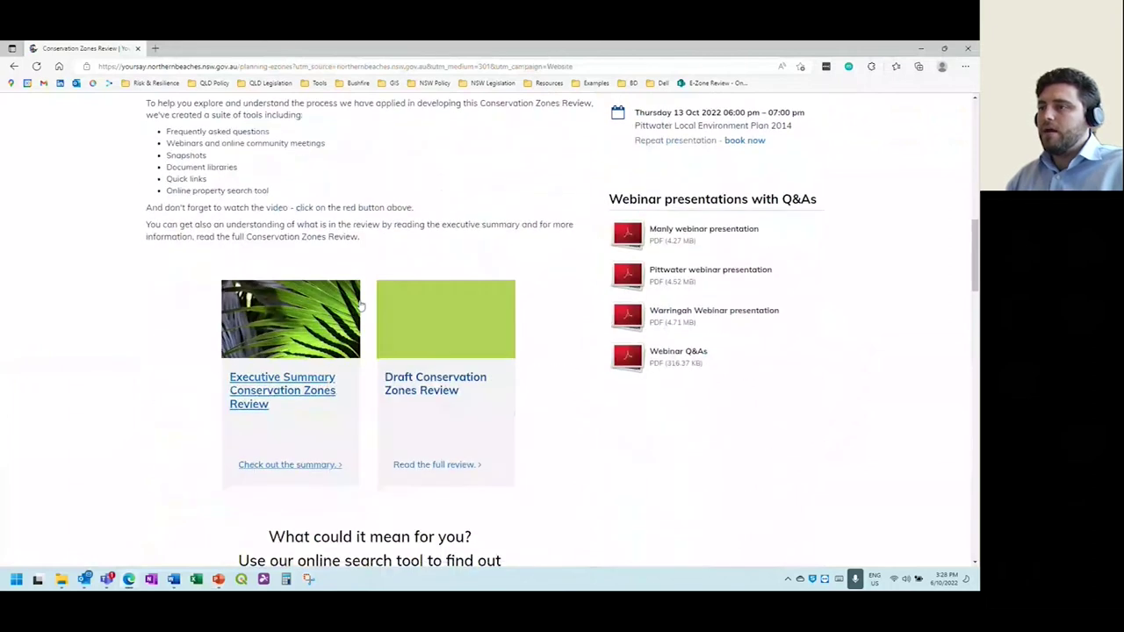
{"action": "scroll", "coordinate": [439, 322], "scroll_direction": "down", "scroll_amount": 1}
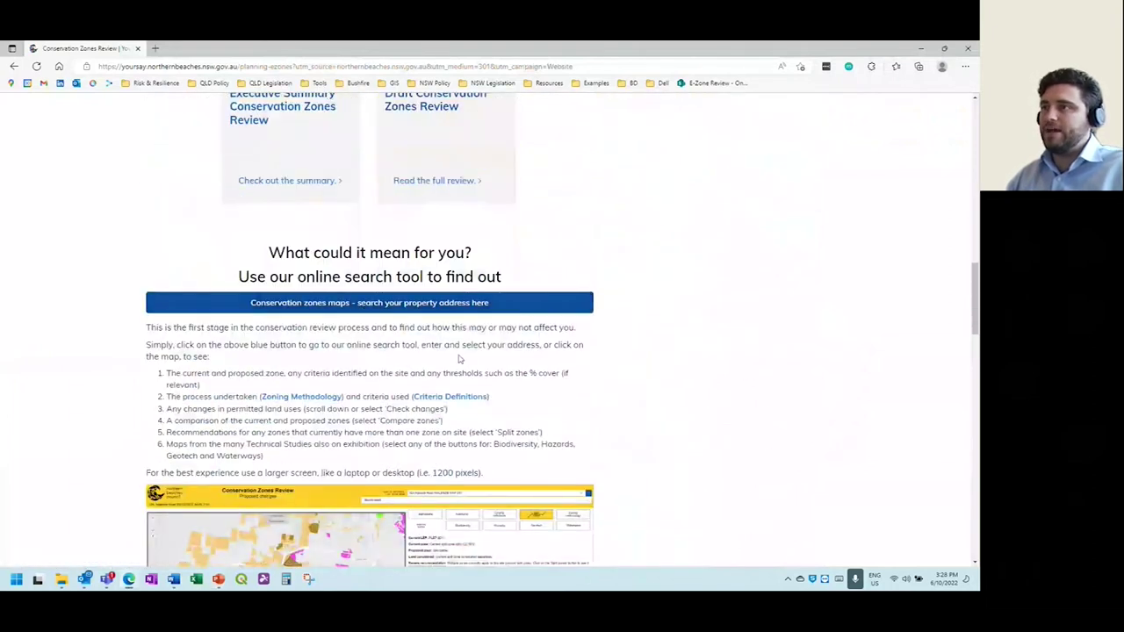
{"action": "scroll", "coordinate": [460, 357], "scroll_direction": "down", "scroll_amount": 1}
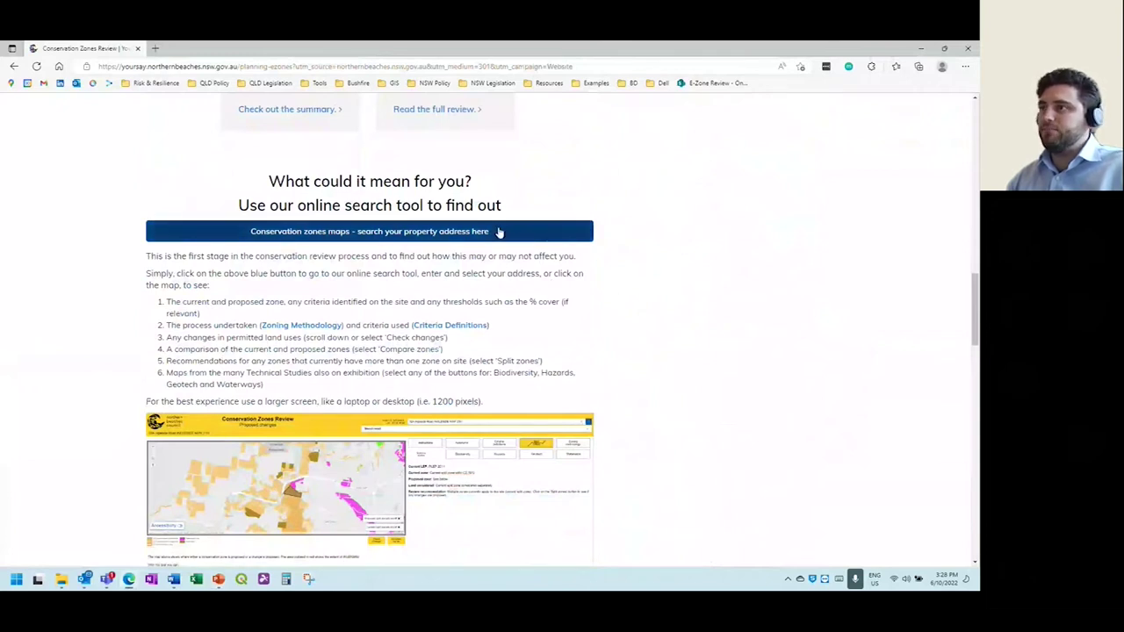
Step: Open the 'Conservation zones maps – search your property address here' map and zoom it in and out
{"action": "left_click", "coordinate": [336, 235]}
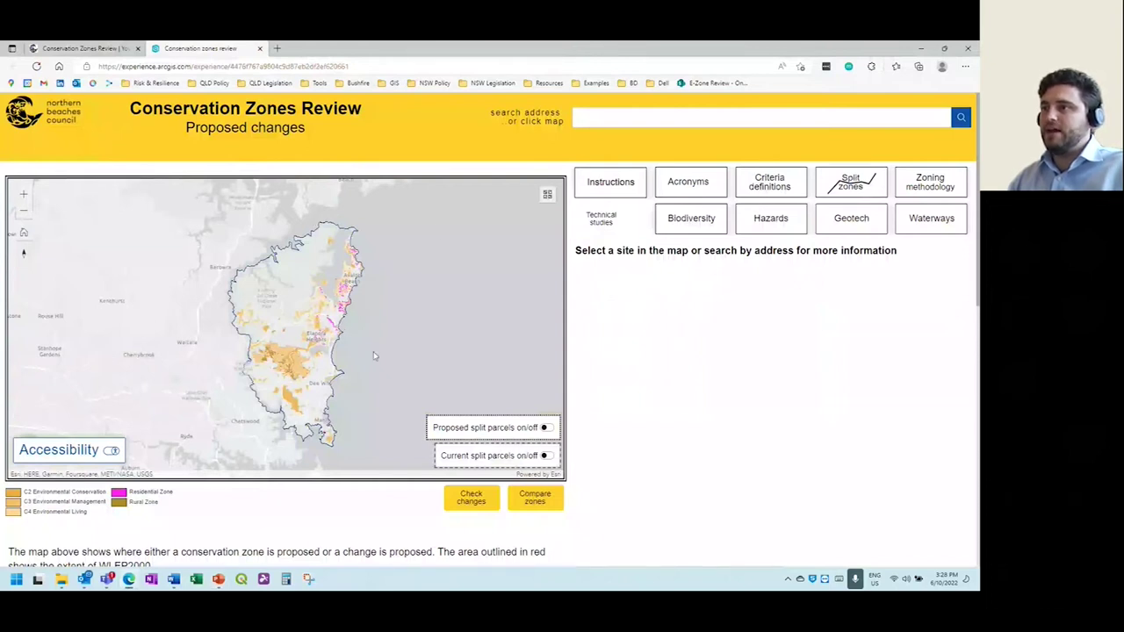
{"action": "scroll", "coordinate": [306, 341], "scroll_direction": "up", "scroll_amount": 5}
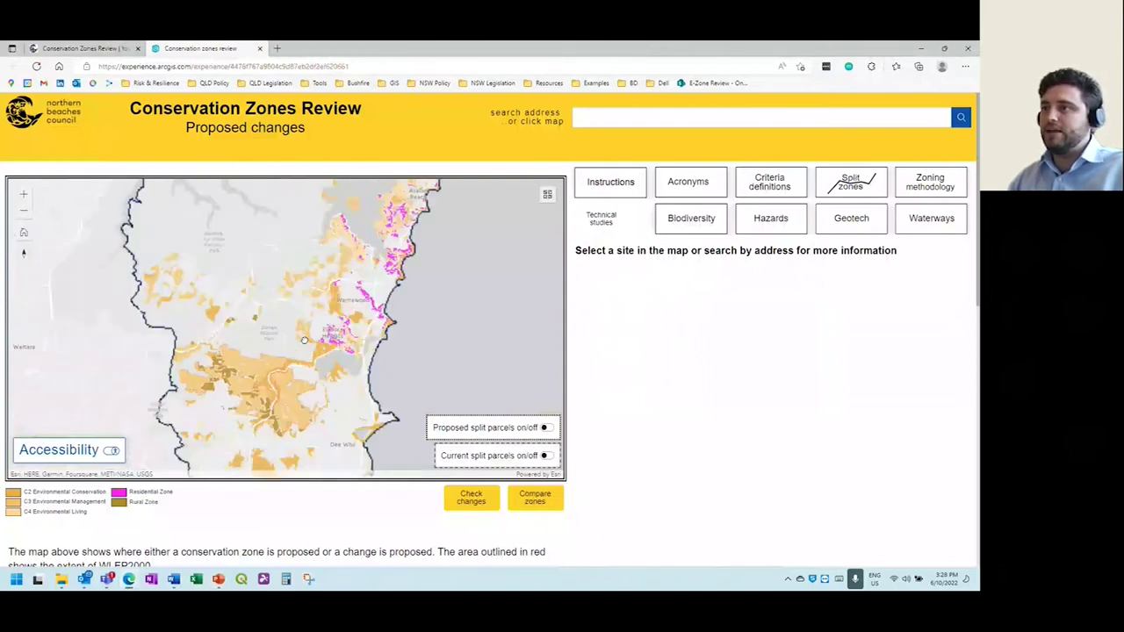
{"action": "scroll", "coordinate": [302, 340], "scroll_direction": "down", "scroll_amount": 3}
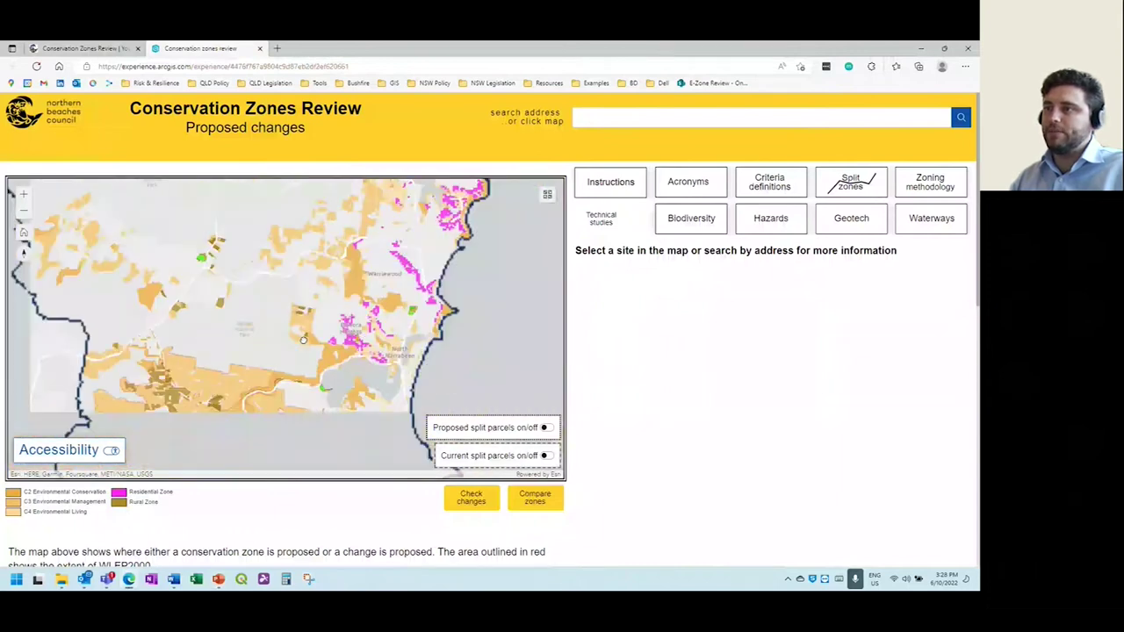
{"action": "scroll", "coordinate": [303, 340], "scroll_direction": "down", "scroll_amount": 4}
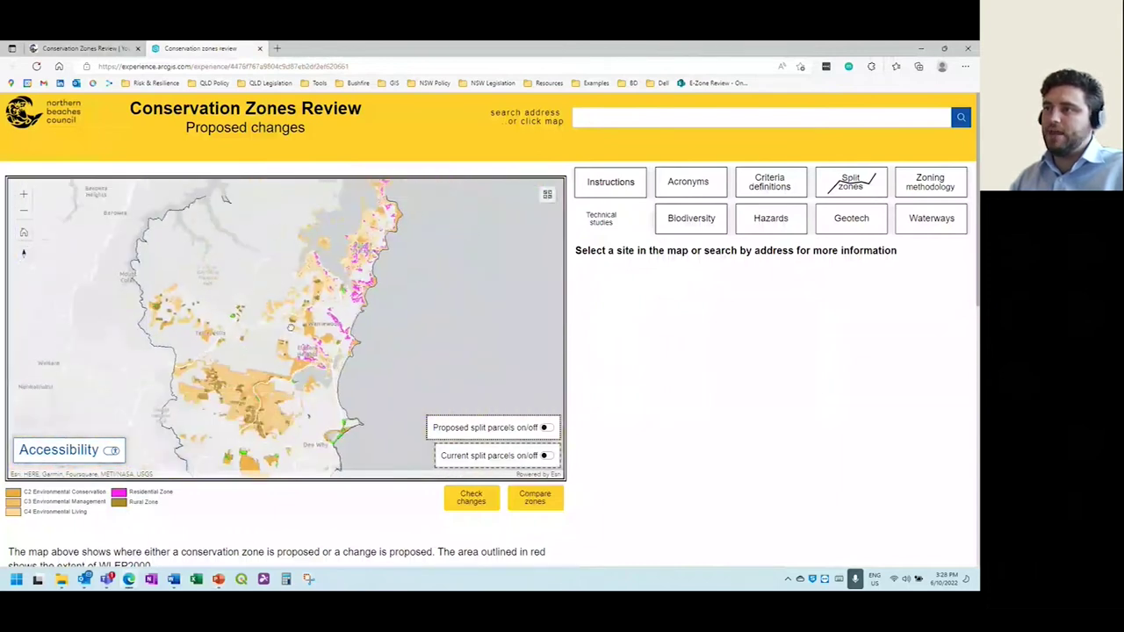
{"action": "scroll", "coordinate": [278, 339], "scroll_direction": "up", "scroll_amount": 2}
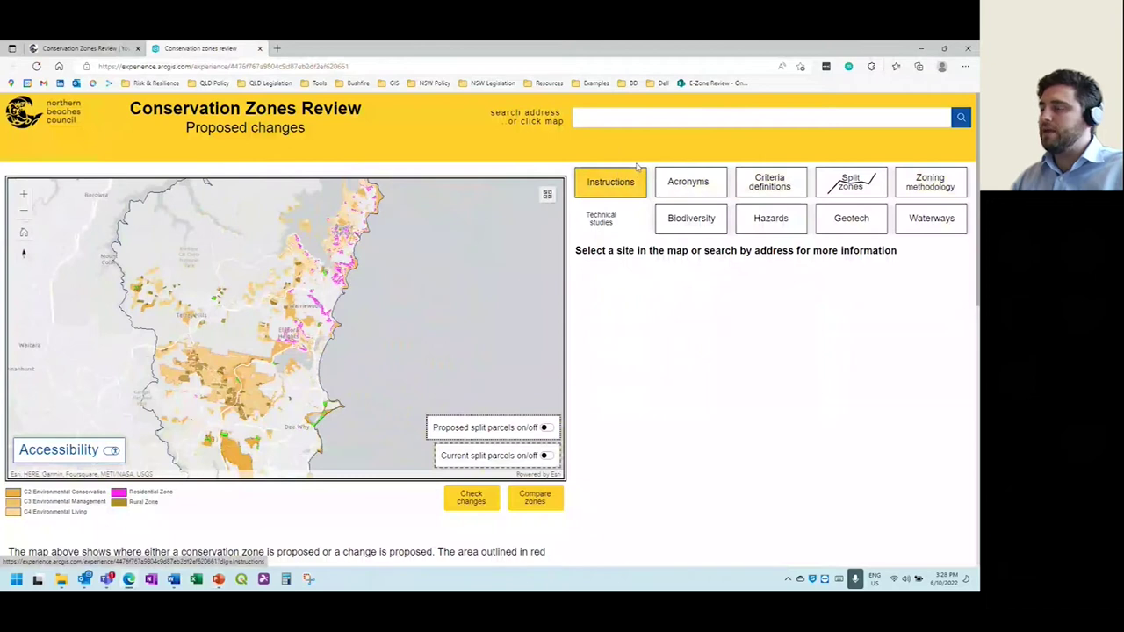
{"action": "left_click", "coordinate": [613, 182]}
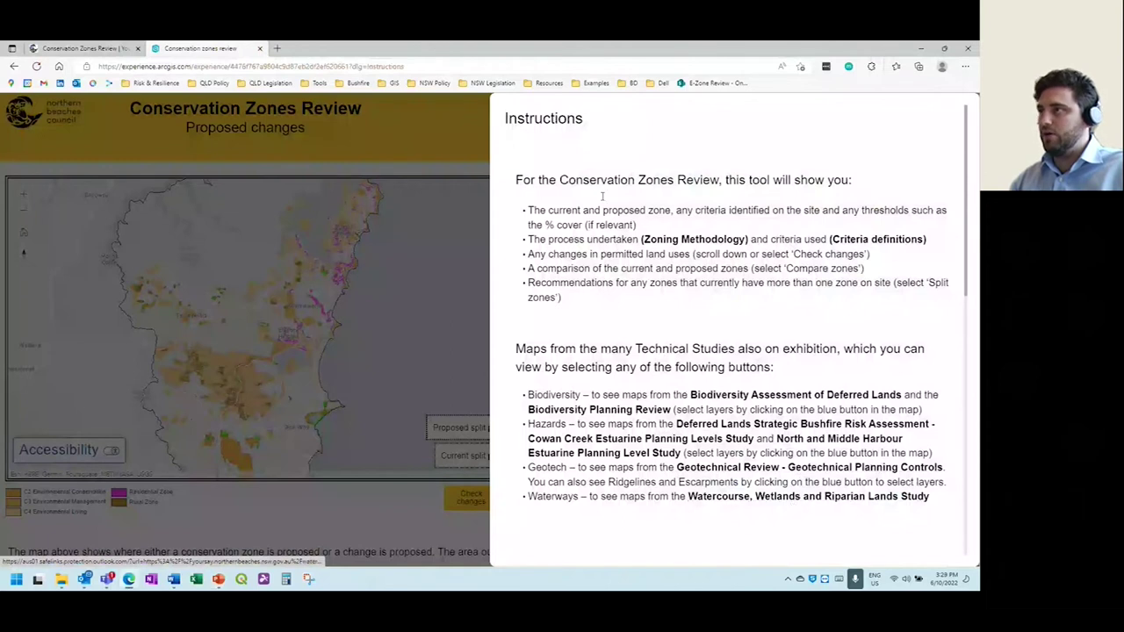
{"action": "left_click", "coordinate": [451, 141]}
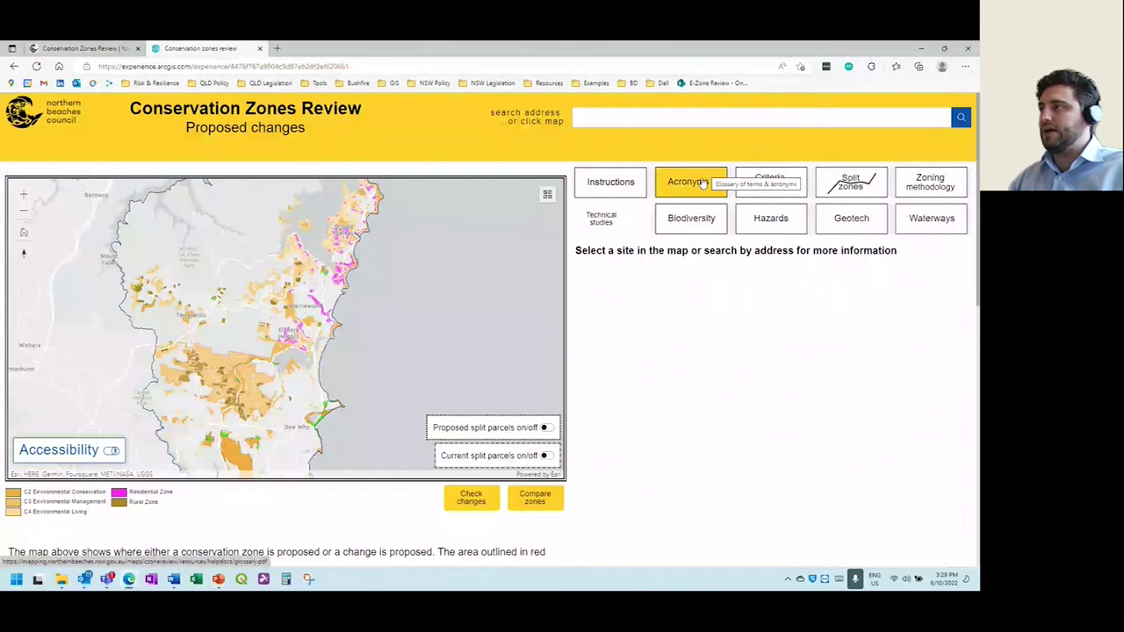
{"action": "left_click", "coordinate": [693, 183]}
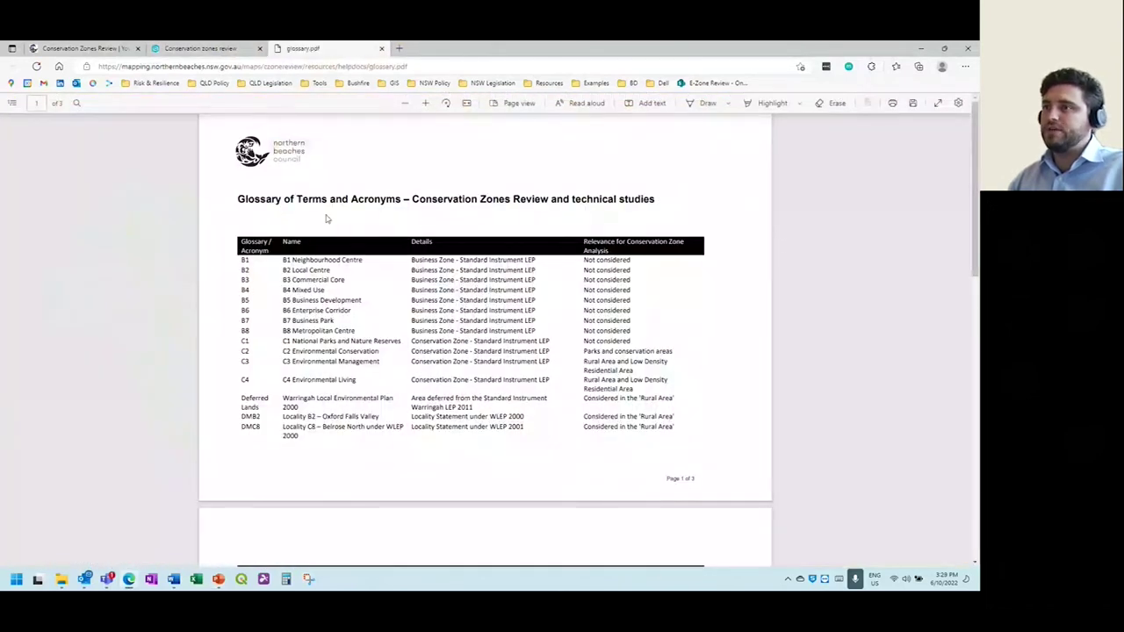
{"action": "scroll", "coordinate": [303, 220], "scroll_direction": "down", "scroll_amount": 1}
{"action": "scroll", "coordinate": [276, 214], "scroll_direction": "down", "scroll_amount": 3}
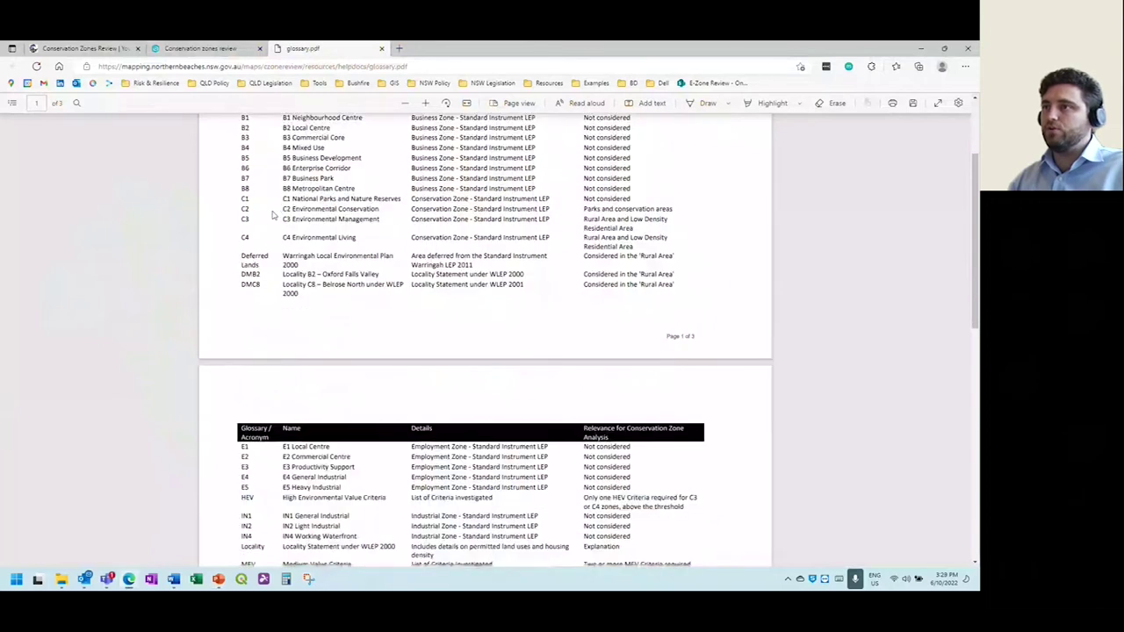
{"action": "scroll", "coordinate": [299, 262], "scroll_direction": "down", "scroll_amount": 10}
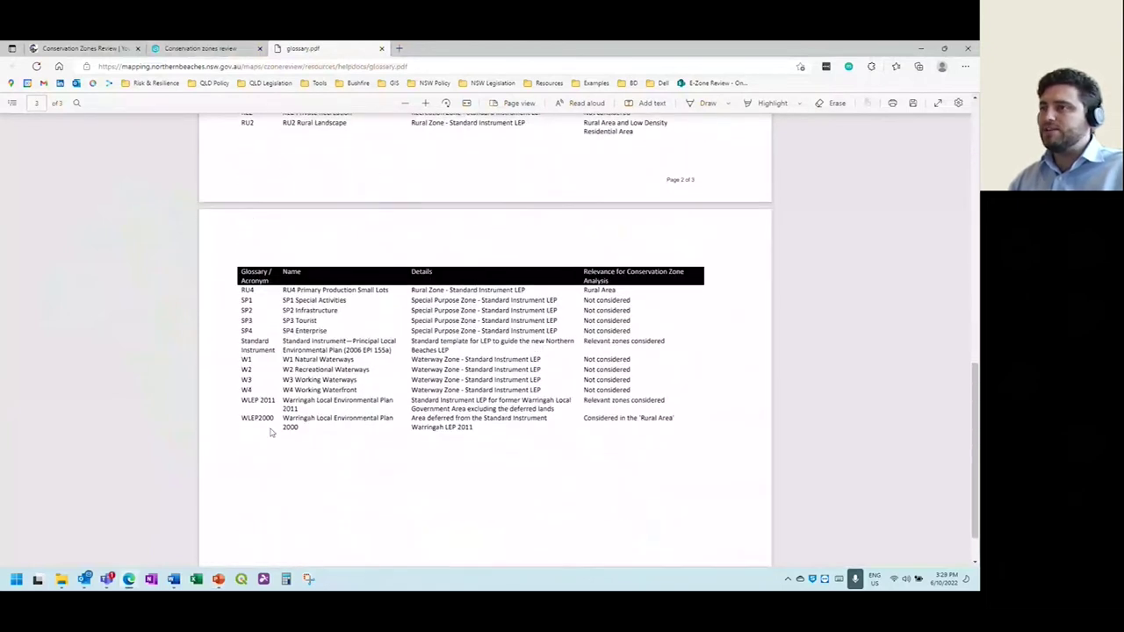
{"action": "scroll", "coordinate": [288, 450], "scroll_direction": "up", "scroll_amount": 14}
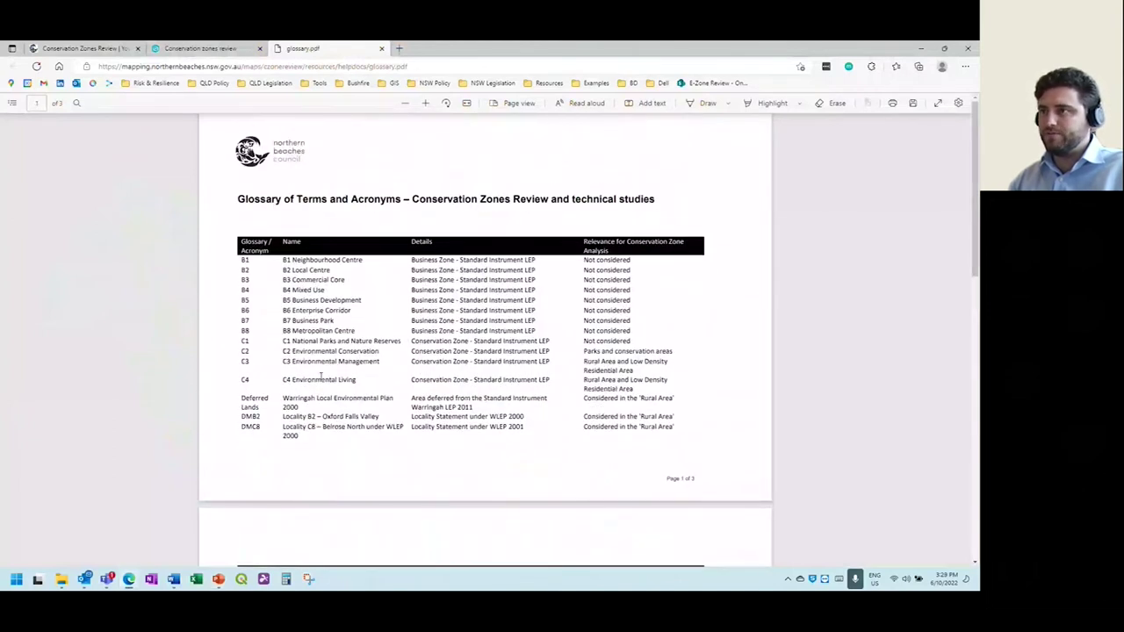
{"action": "left_click", "coordinate": [381, 48]}
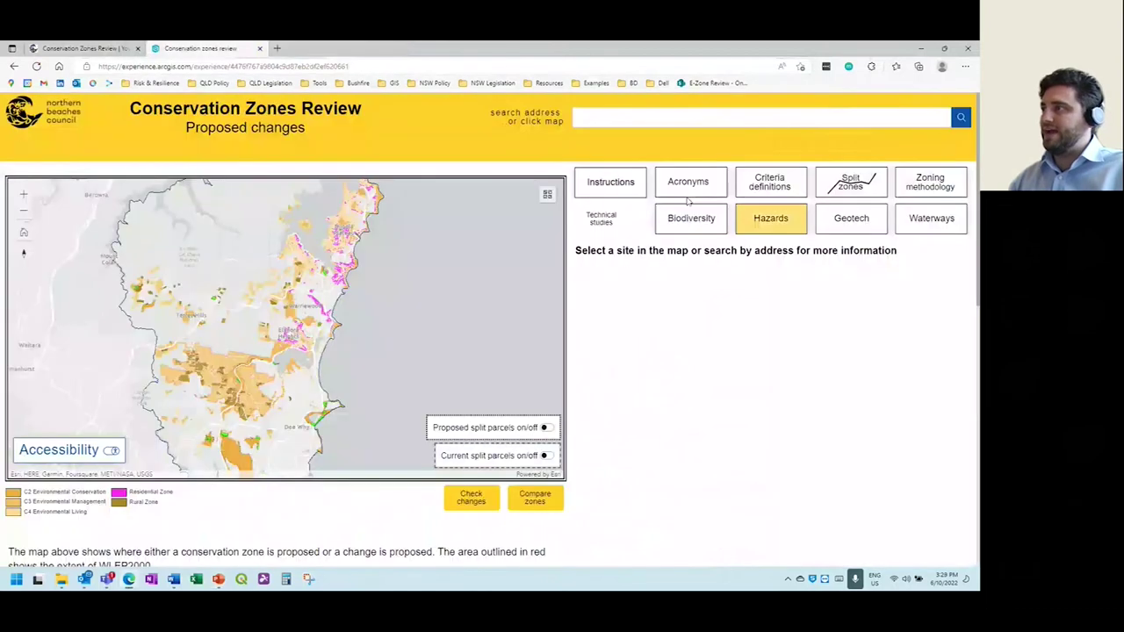
{"action": "left_click", "coordinate": [778, 181]}
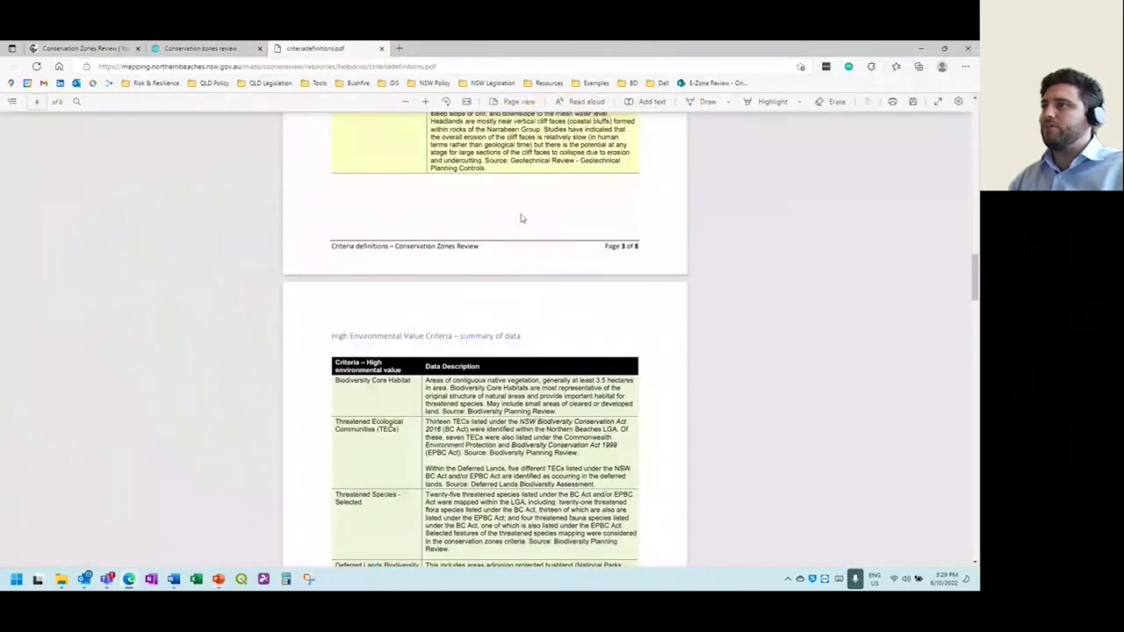
{"action": "scroll", "coordinate": [530, 235], "scroll_direction": "up", "scroll_amount": 1}
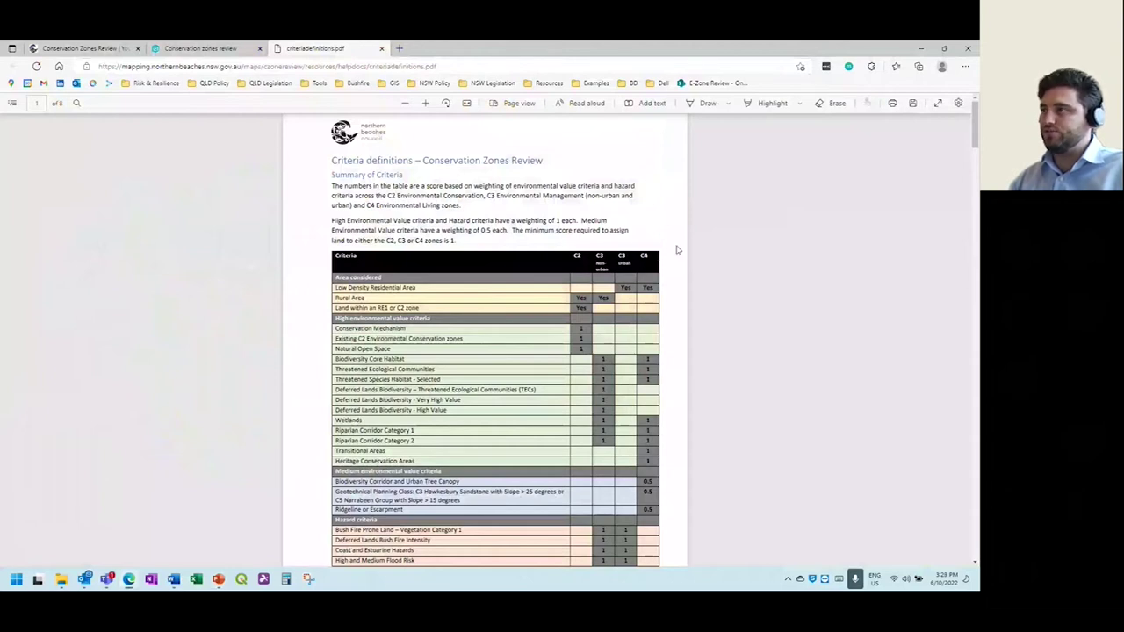
{"action": "scroll", "coordinate": [671, 249], "scroll_direction": "down", "scroll_amount": 10}
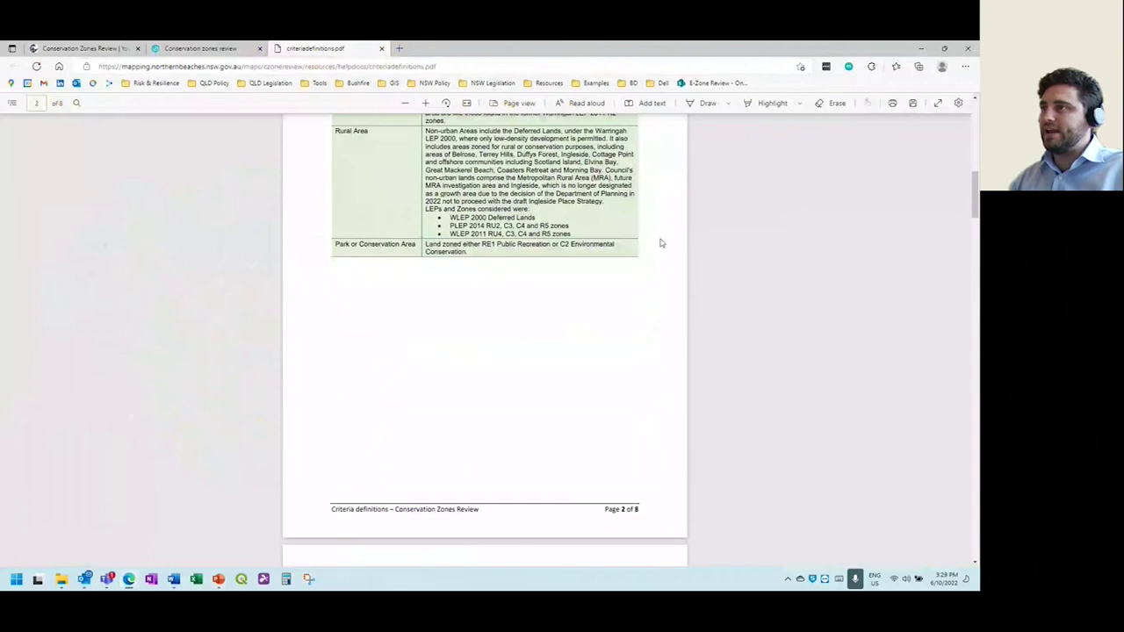
{"action": "scroll", "coordinate": [550, 181], "scroll_direction": "up", "scroll_amount": 2}
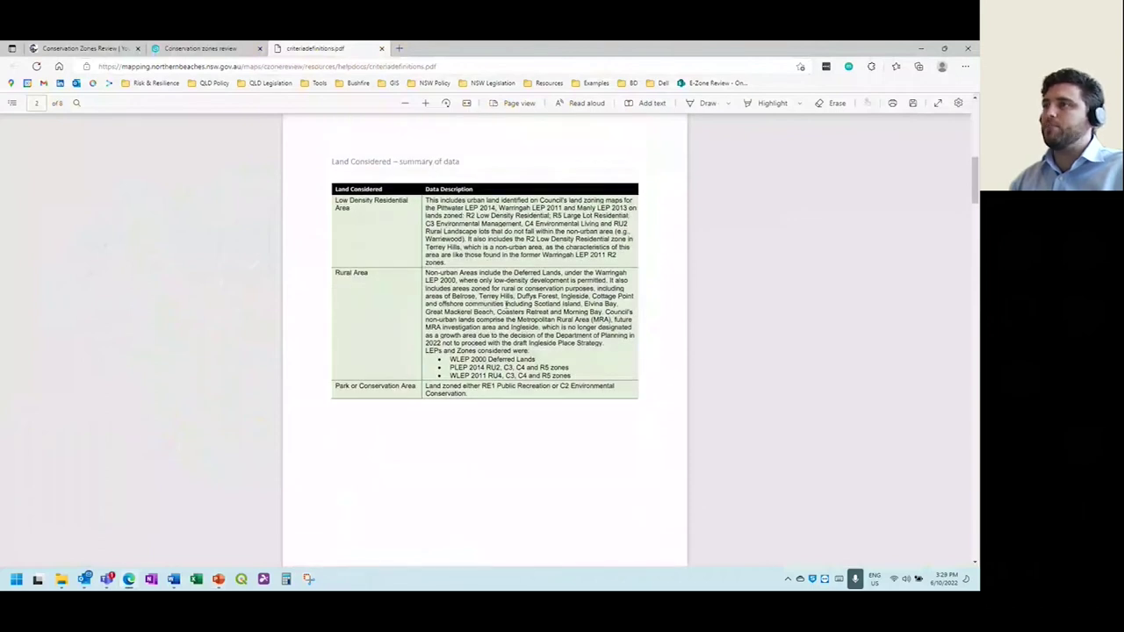
{"action": "scroll", "coordinate": [506, 303], "scroll_direction": "down", "scroll_amount": 10}
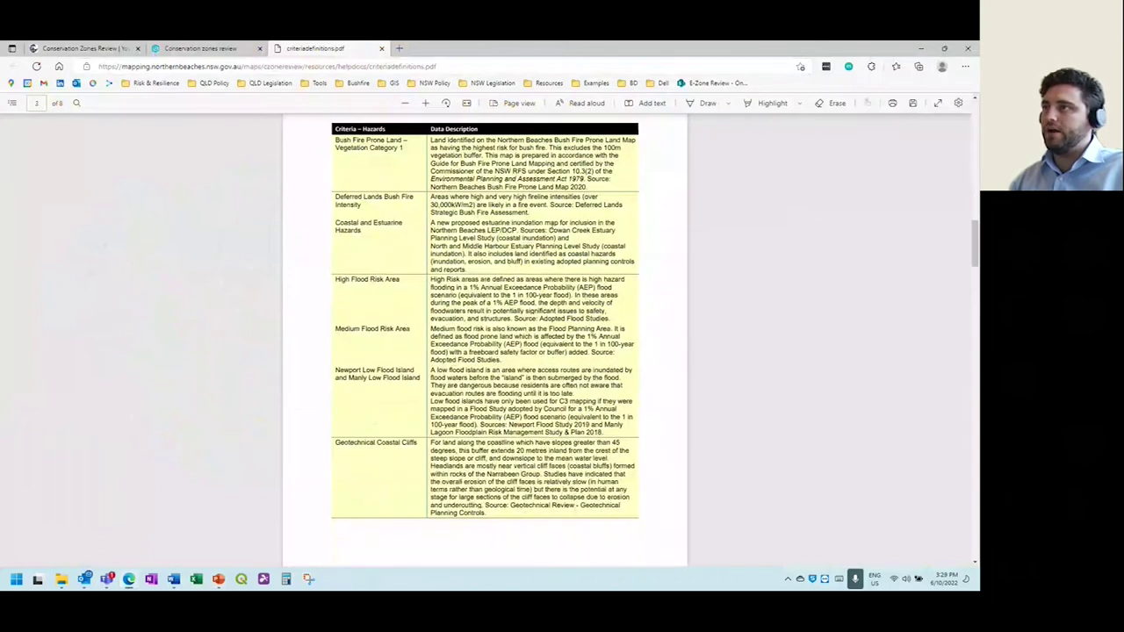
{"action": "scroll", "coordinate": [497, 453], "scroll_direction": "down", "scroll_amount": 3}
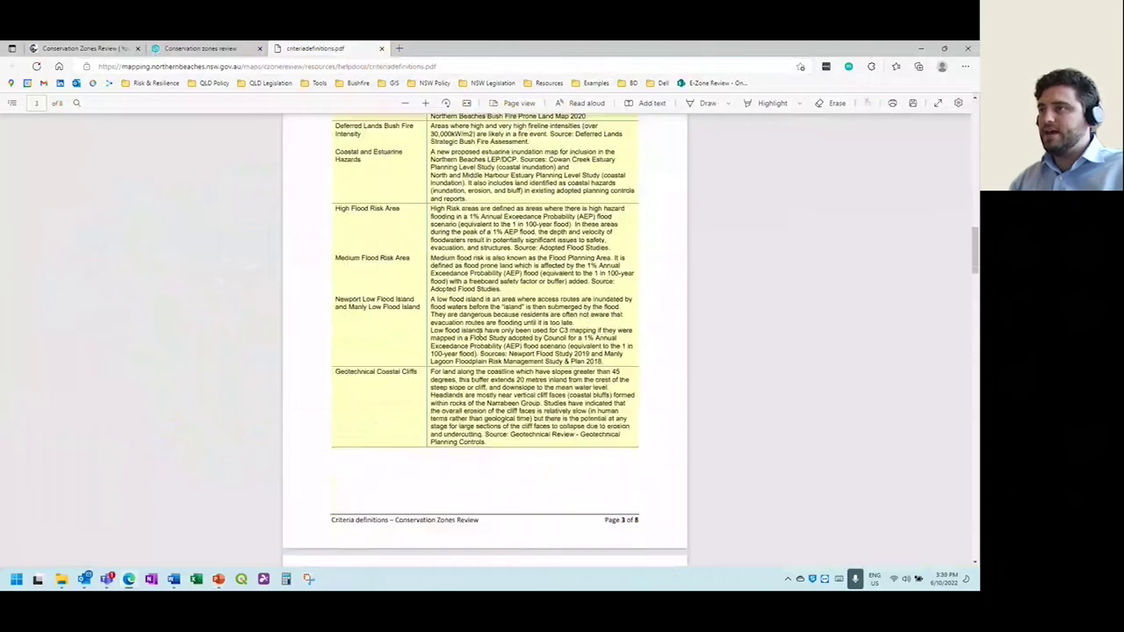
{"action": "scroll", "coordinate": [497, 453], "scroll_direction": "up", "scroll_amount": 20}
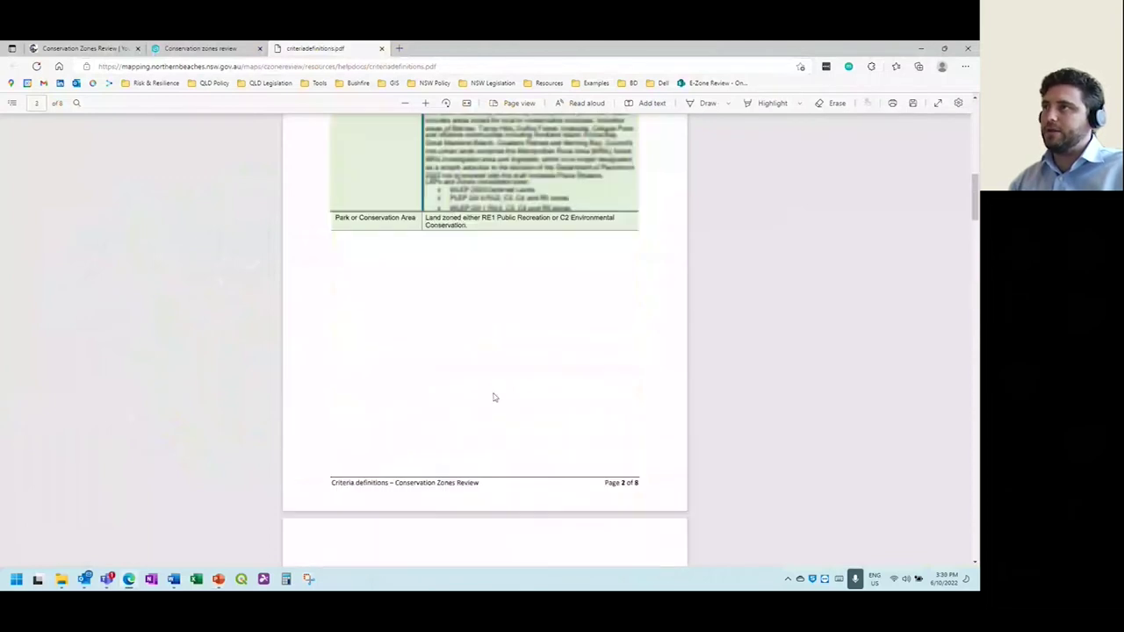
Step: Close the criteria definitions PDF and show the Split zones map, panning it slightly
{"action": "left_click", "coordinate": [381, 48]}
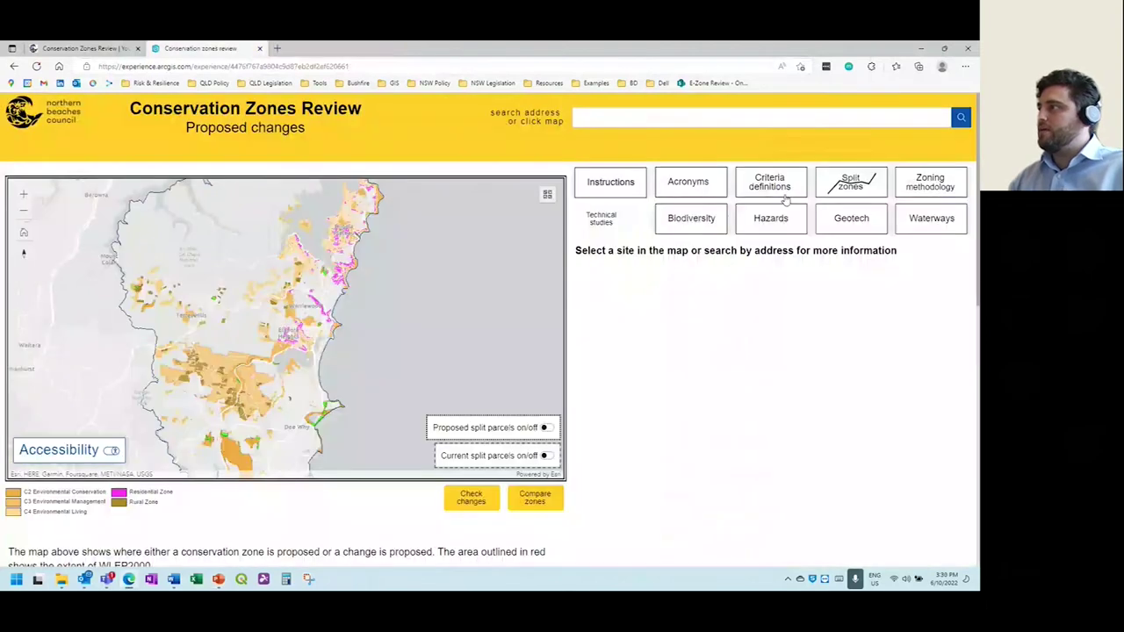
{"action": "left_click", "coordinate": [852, 188]}
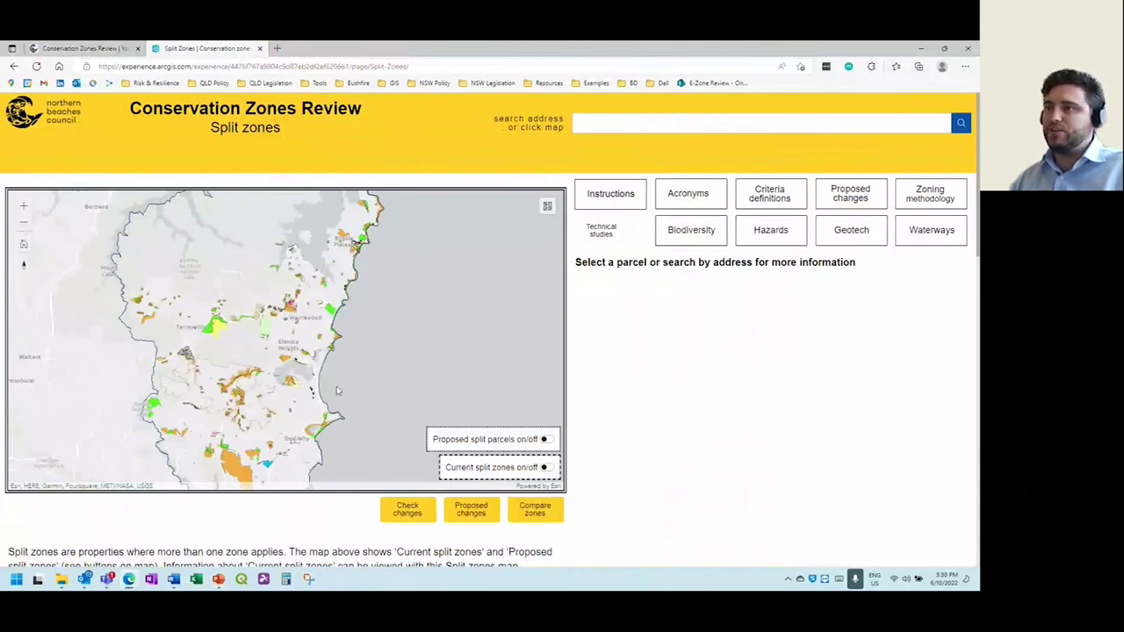
{"action": "left_click_drag", "start_coordinate": [343, 378], "coordinate": [402, 348]}
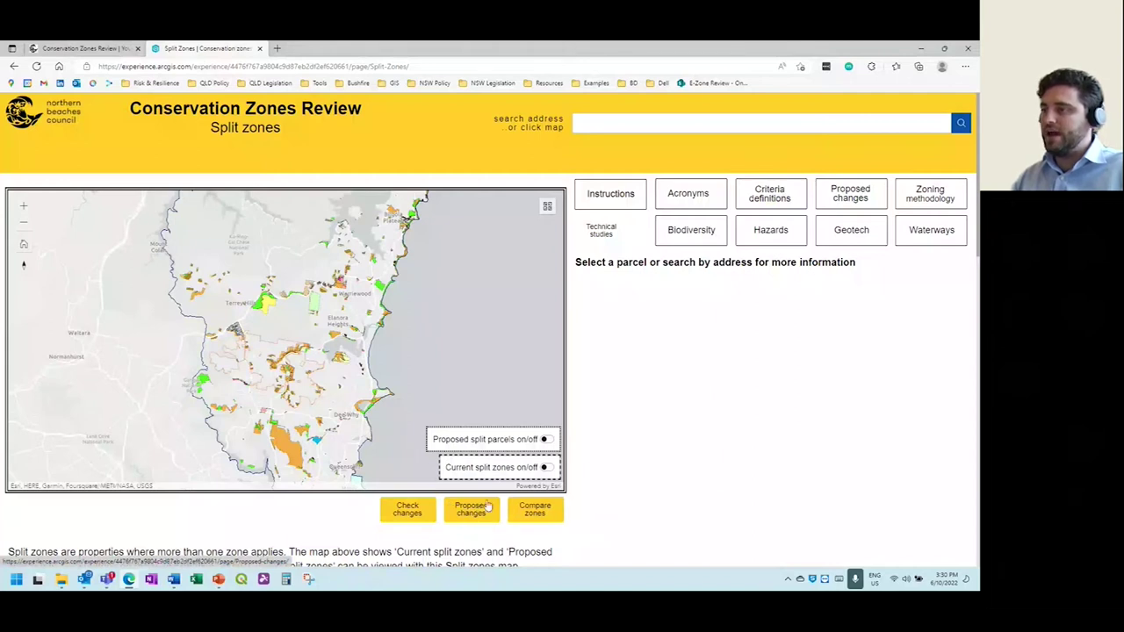
Step: Open the Zoning methodology PDF (BK.pdf) from Proposed changes and browse its C3/C4 mapping flowcharts
{"action": "left_click", "coordinate": [849, 198]}
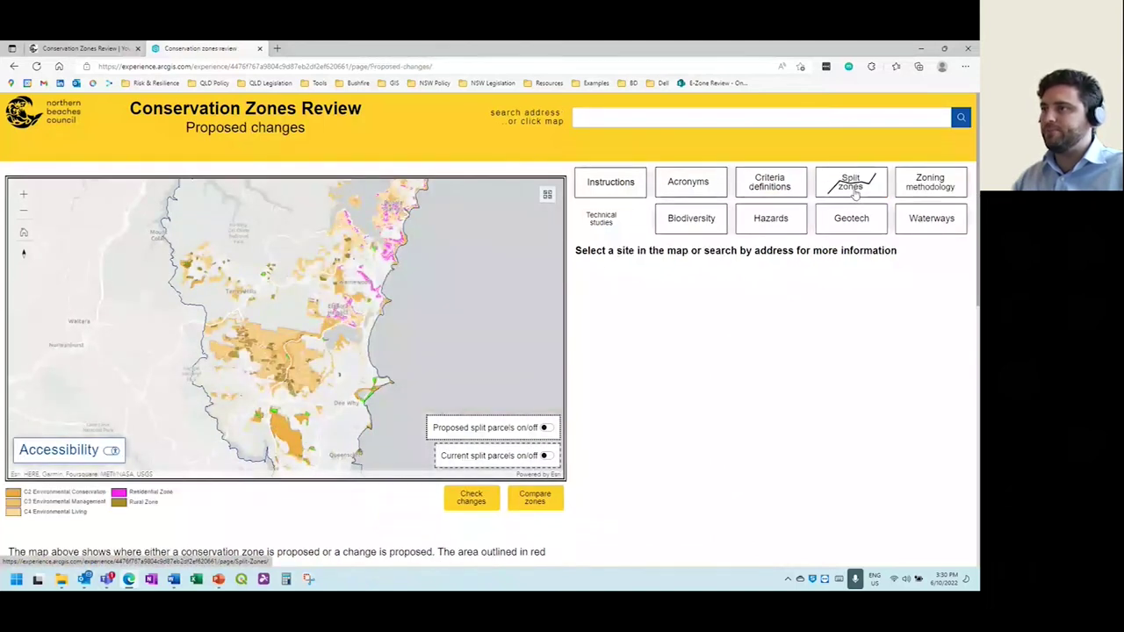
{"action": "left_click", "coordinate": [946, 186]}
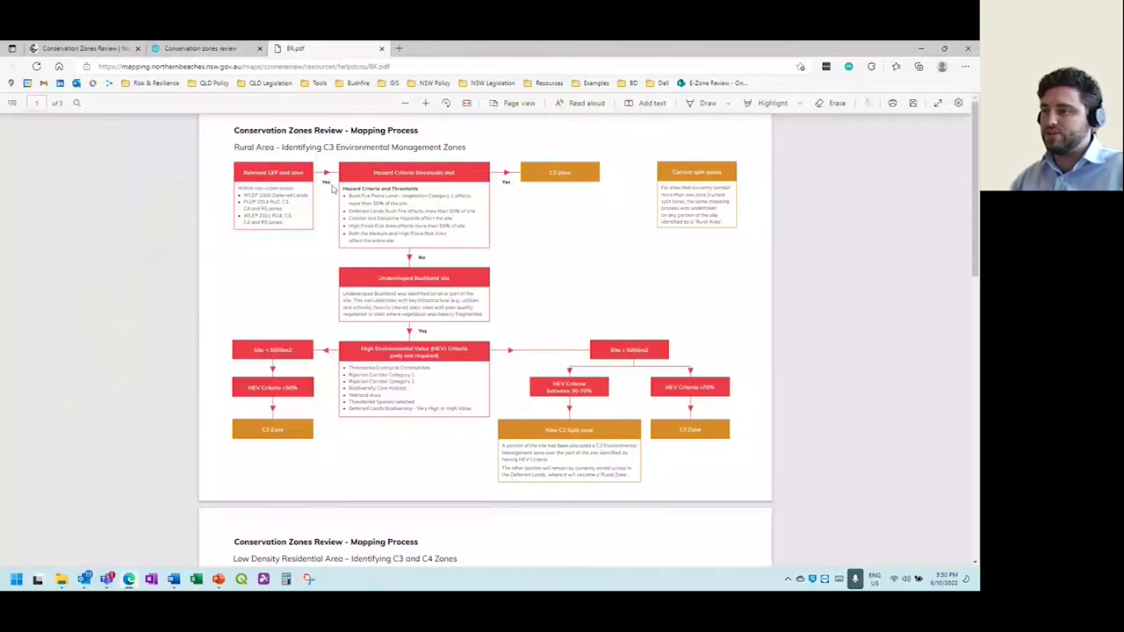
{"action": "scroll", "coordinate": [329, 193], "scroll_direction": "down", "scroll_amount": 3}
{"action": "scroll", "coordinate": [318, 206], "scroll_direction": "down", "scroll_amount": 3}
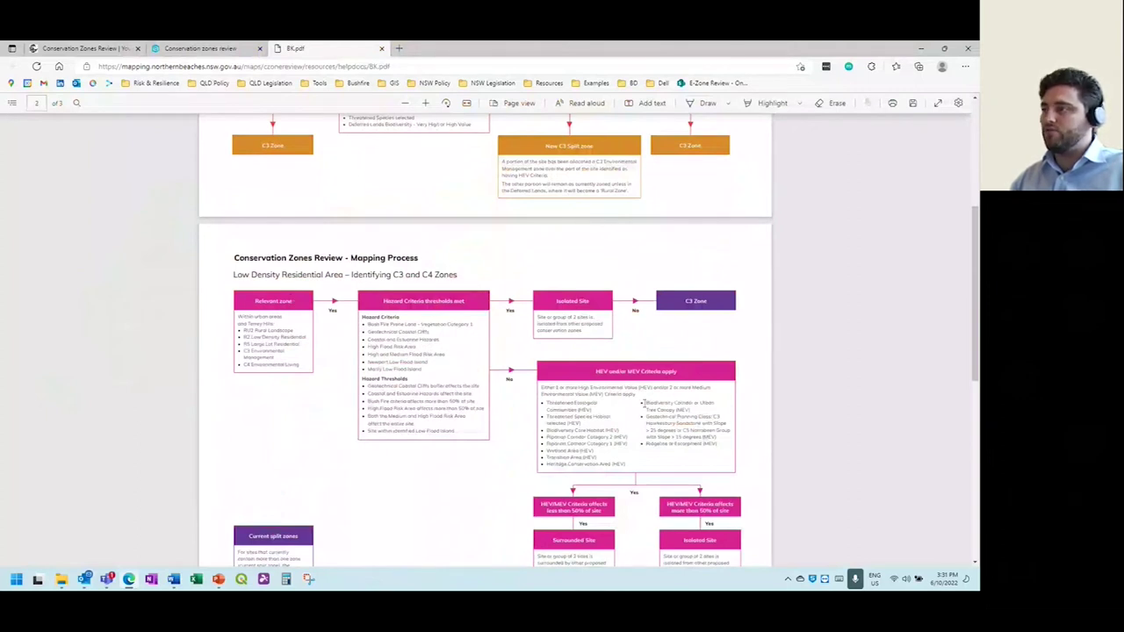
{"action": "scroll", "coordinate": [677, 352], "scroll_direction": "down", "scroll_amount": 2}
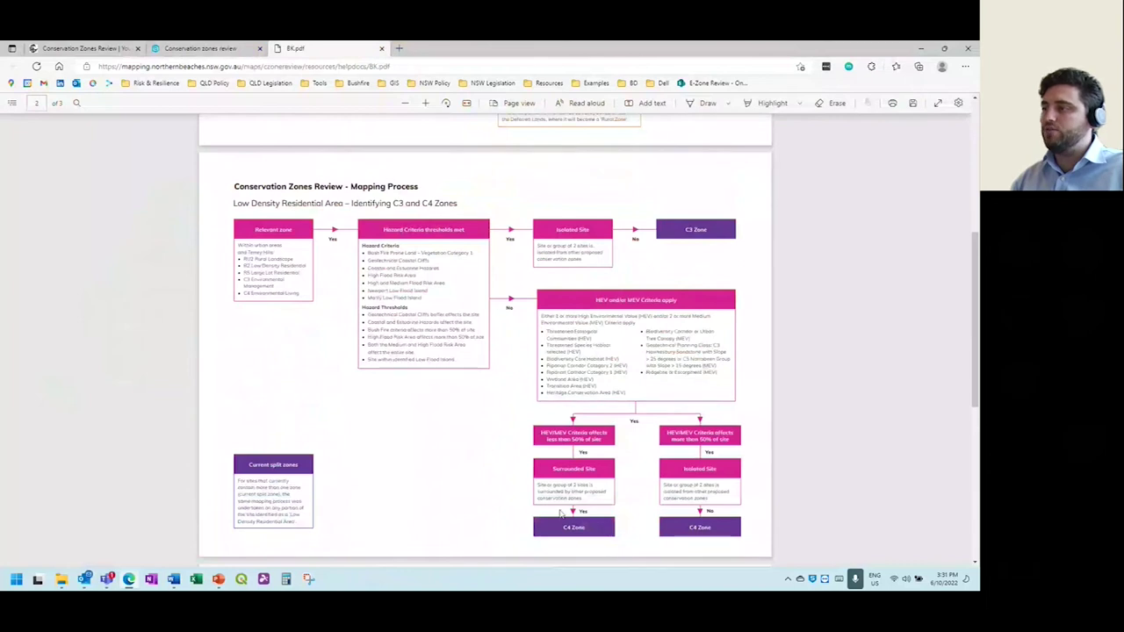
{"action": "scroll", "coordinate": [562, 427], "scroll_direction": "up", "scroll_amount": 8}
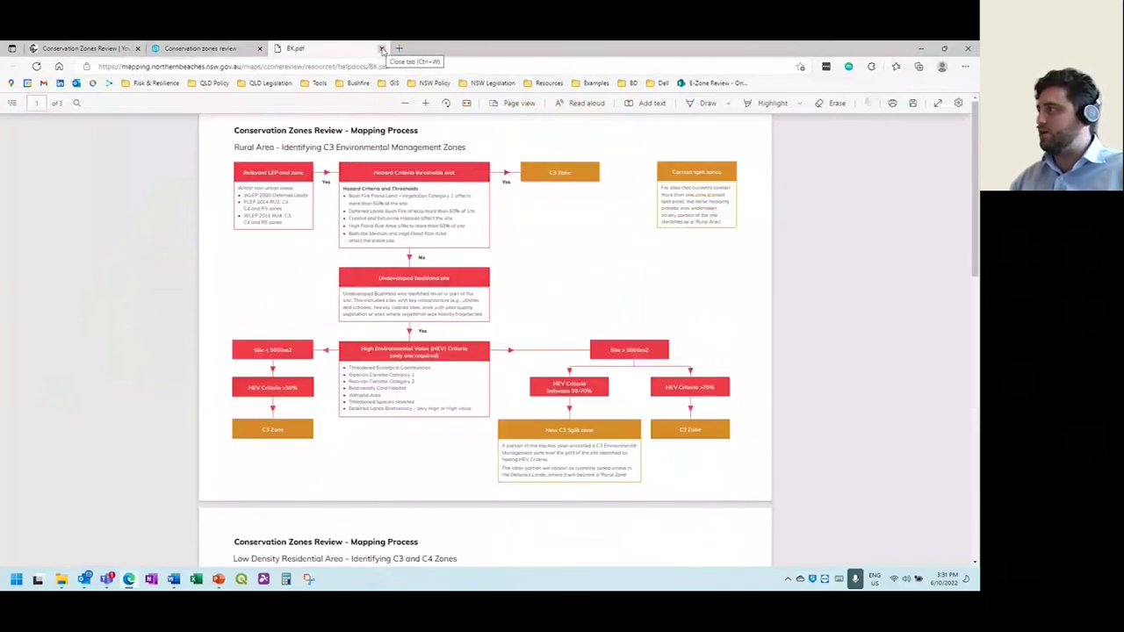
Step: Close BK.pdf, switch the proposed changes map to the Imagery basemap, and zoom into the parcels
{"action": "left_click", "coordinate": [382, 49]}
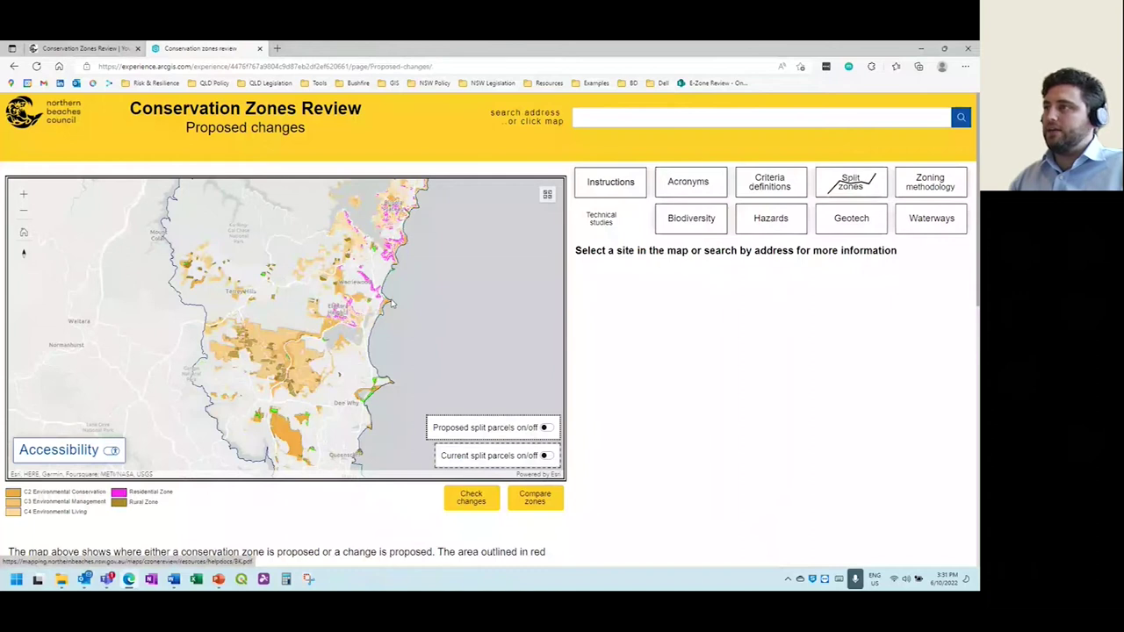
{"action": "left_click_drag", "start_coordinate": [389, 321], "coordinate": [356, 303]}
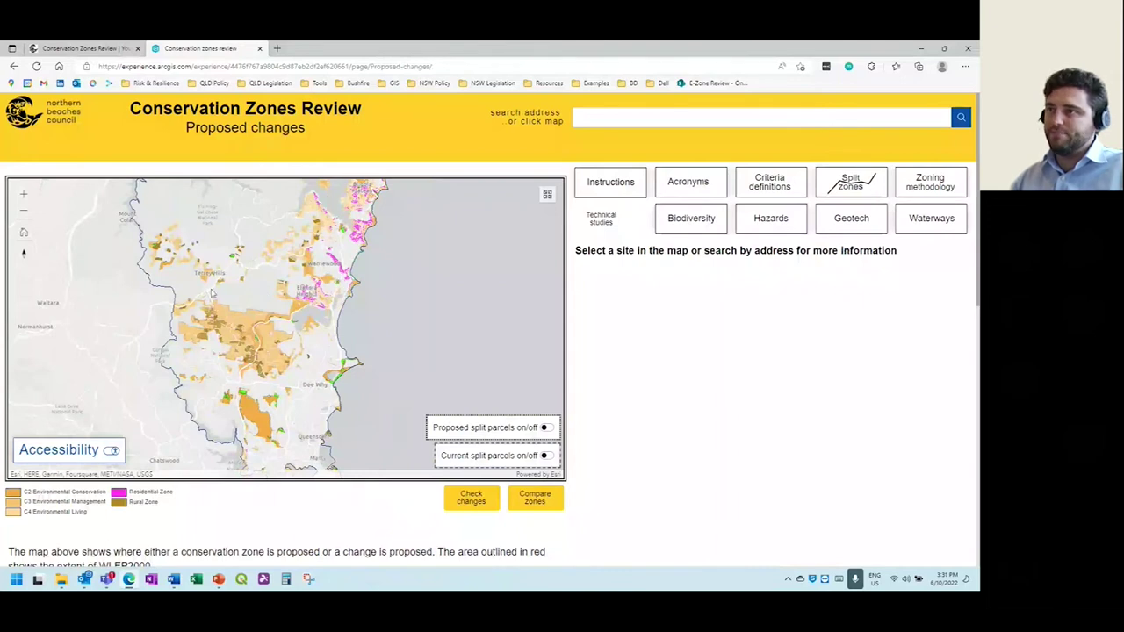
{"action": "left_click", "coordinate": [548, 195]}
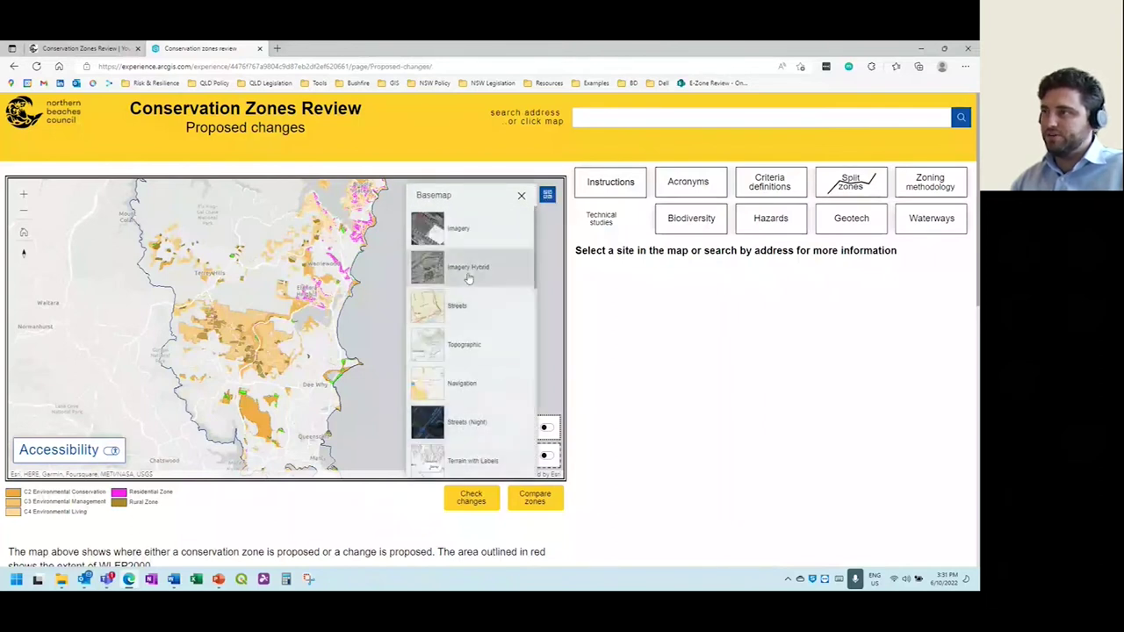
{"action": "left_click", "coordinate": [453, 229]}
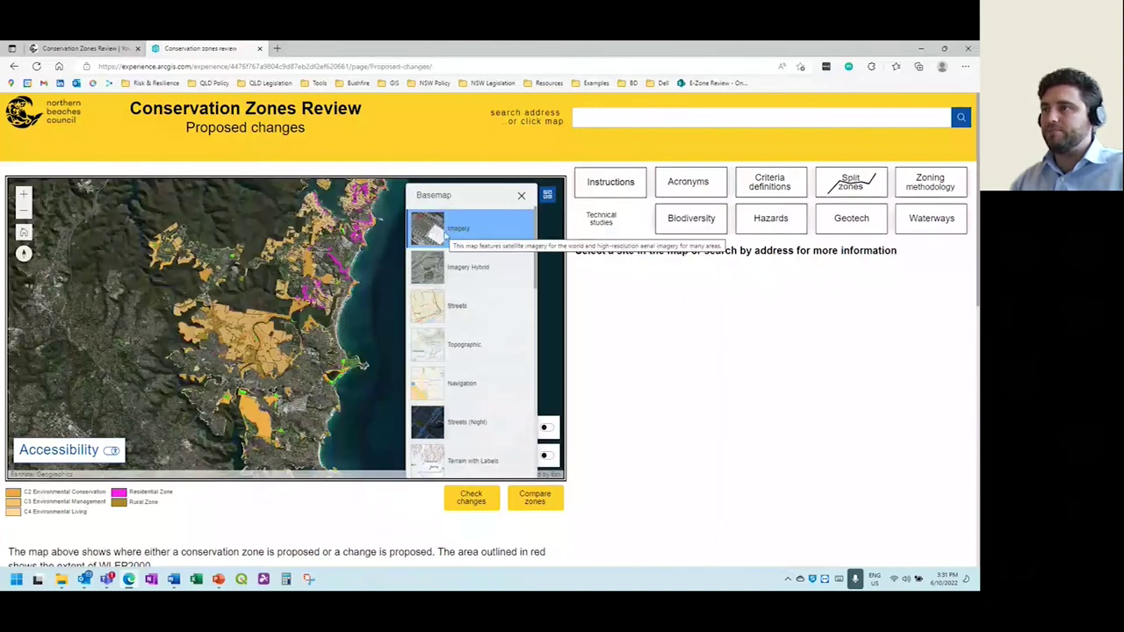
{"action": "left_click", "coordinate": [520, 195]}
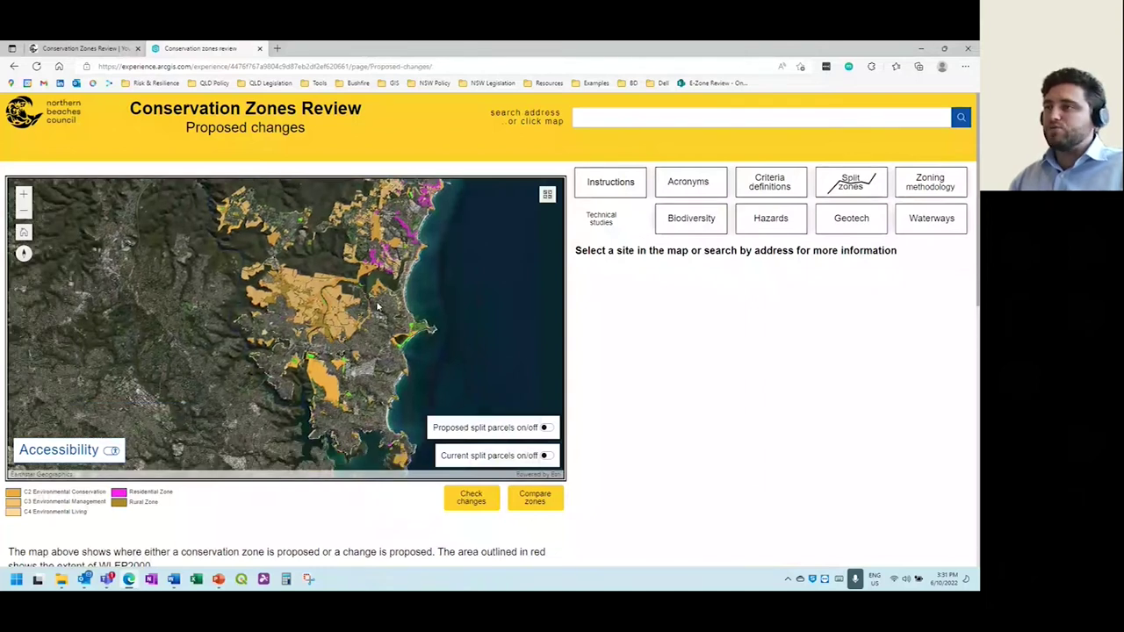
{"action": "scroll", "coordinate": [378, 305], "scroll_direction": "up", "scroll_amount": 1}
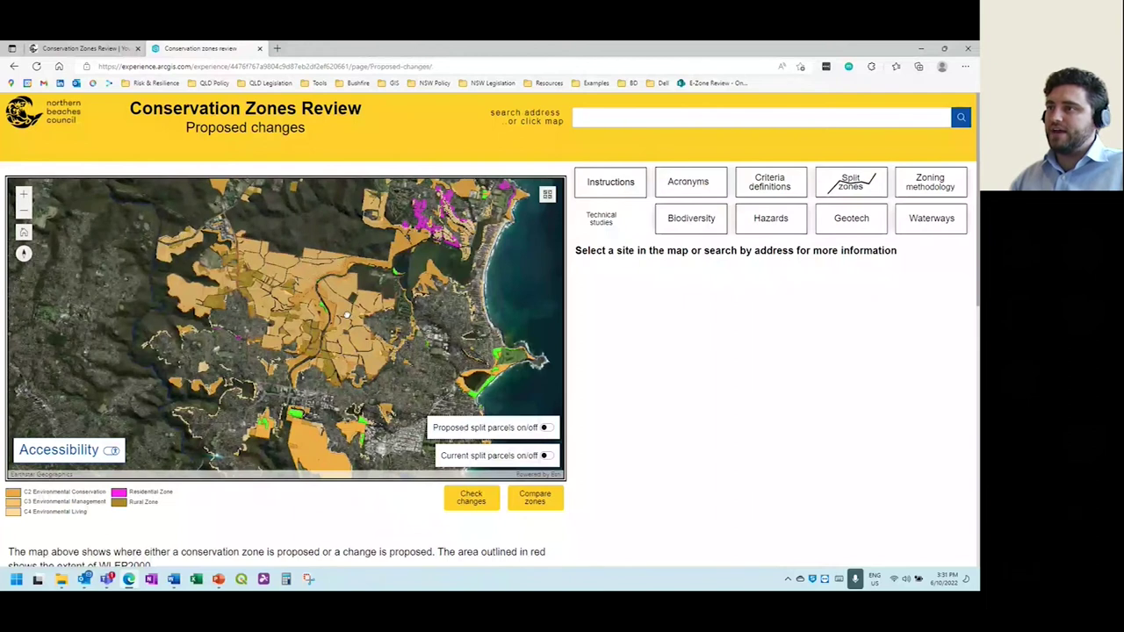
{"action": "scroll", "coordinate": [347, 314], "scroll_direction": "up", "scroll_amount": 1}
Step: Zoom closer into the orange conservation parcels and shift the satellite view eastward
{"action": "left_click_drag", "start_coordinate": [347, 315], "coordinate": [384, 248]}
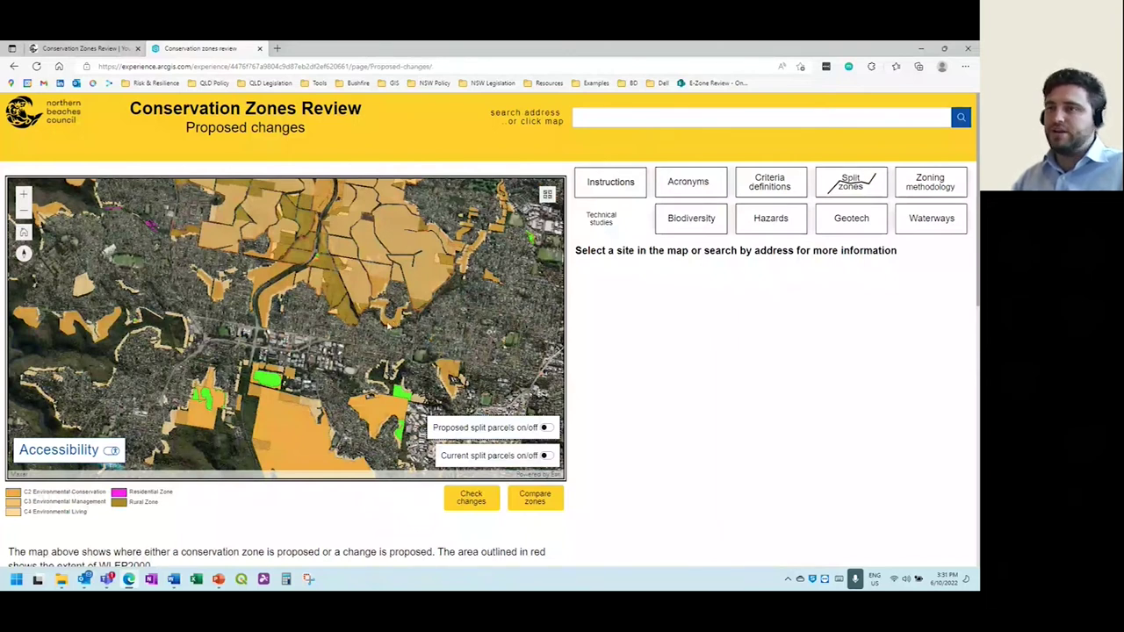
{"action": "left_click_drag", "start_coordinate": [404, 335], "coordinate": [320, 315]}
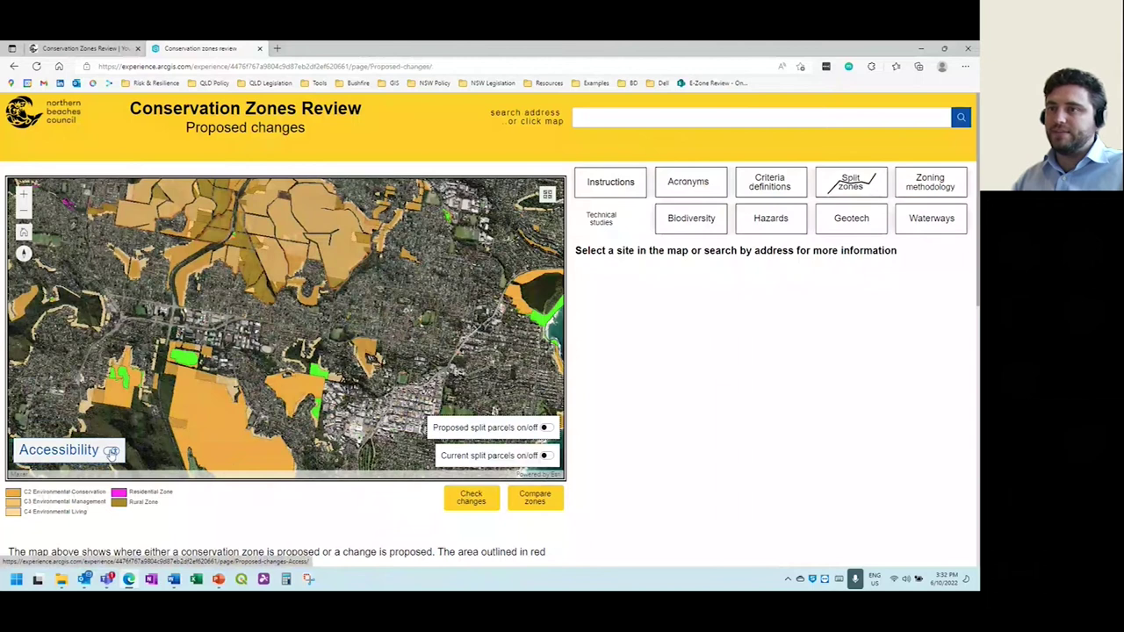
{"action": "left_click", "coordinate": [112, 452]}
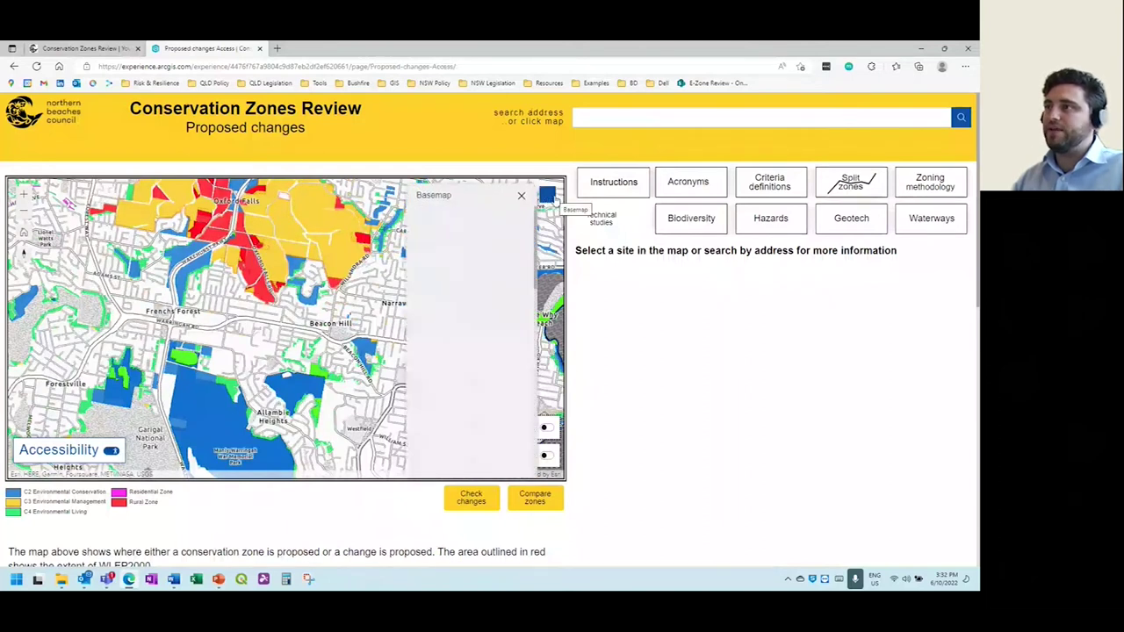
{"action": "left_click", "coordinate": [463, 228]}
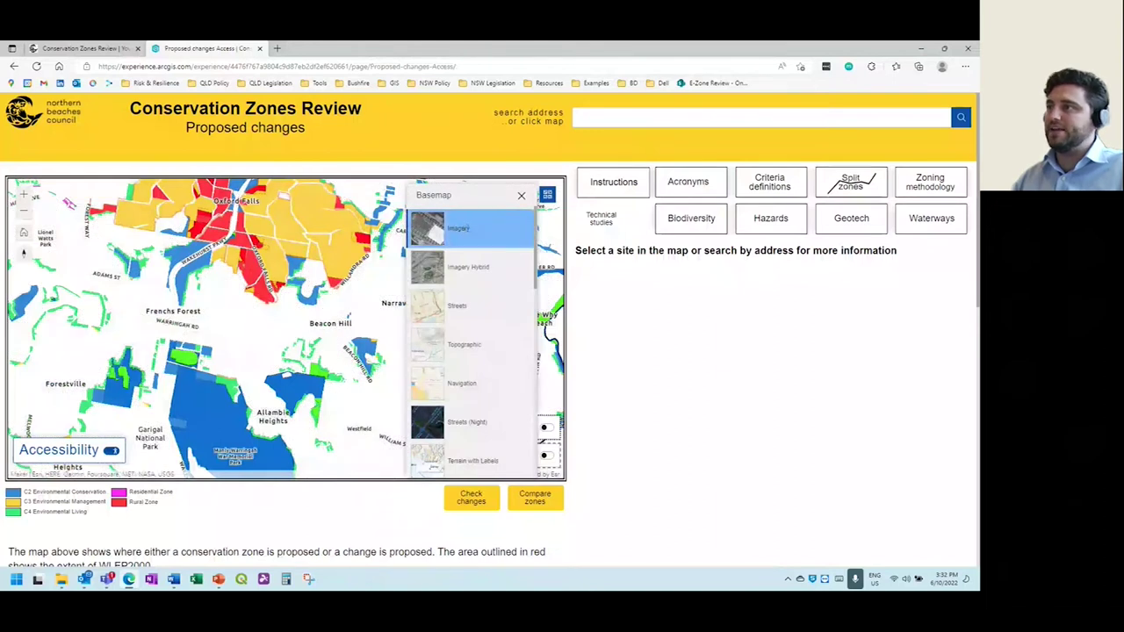
{"action": "left_click", "coordinate": [524, 197]}
{"action": "left_click", "coordinate": [111, 452]}
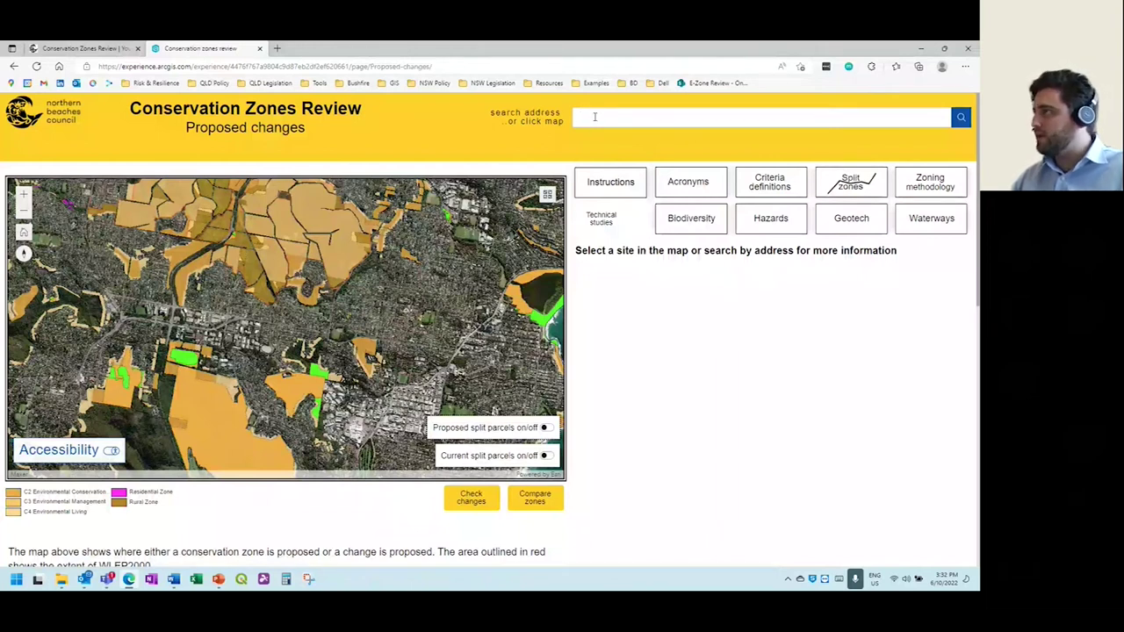
Step: Search by house number in the address box and select the Manly property from the suggestions
{"action": "left_click", "coordinate": [594, 116]}
{"action": "type", "text": "822"}
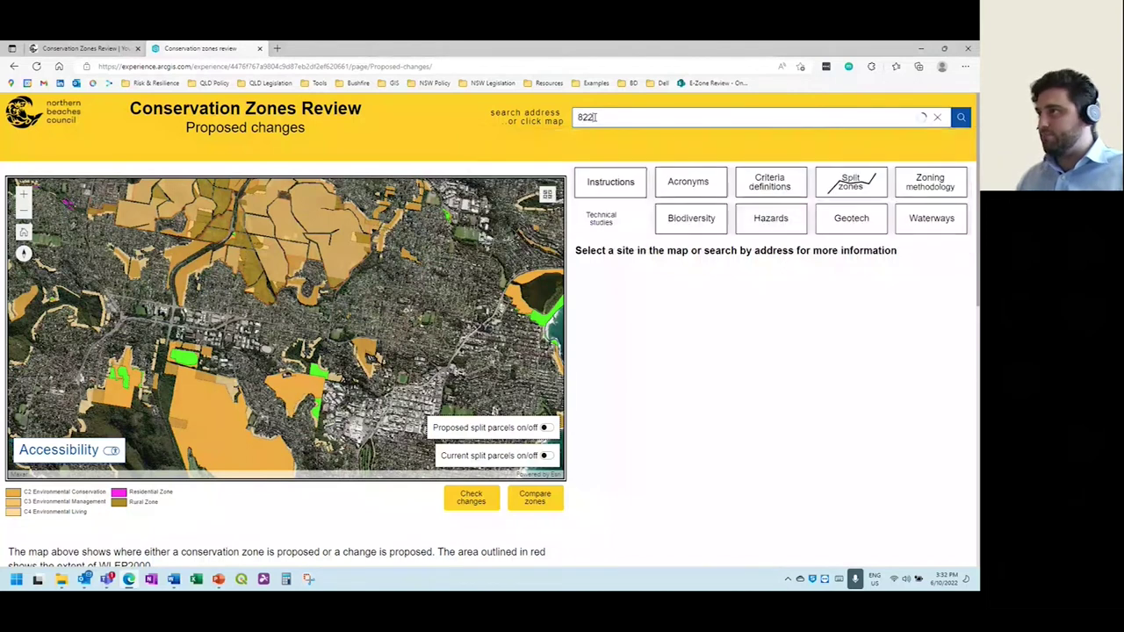
{"action": "key", "text": "BackSpace"}
{"action": "type", "text": "-84"}
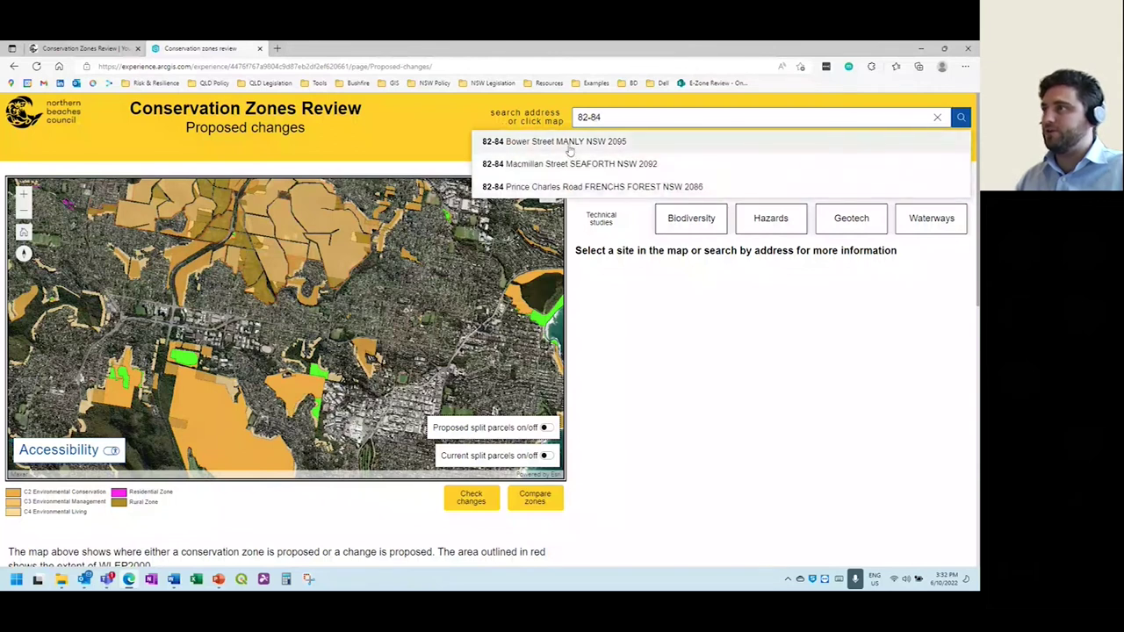
{"action": "left_click", "coordinate": [569, 146]}
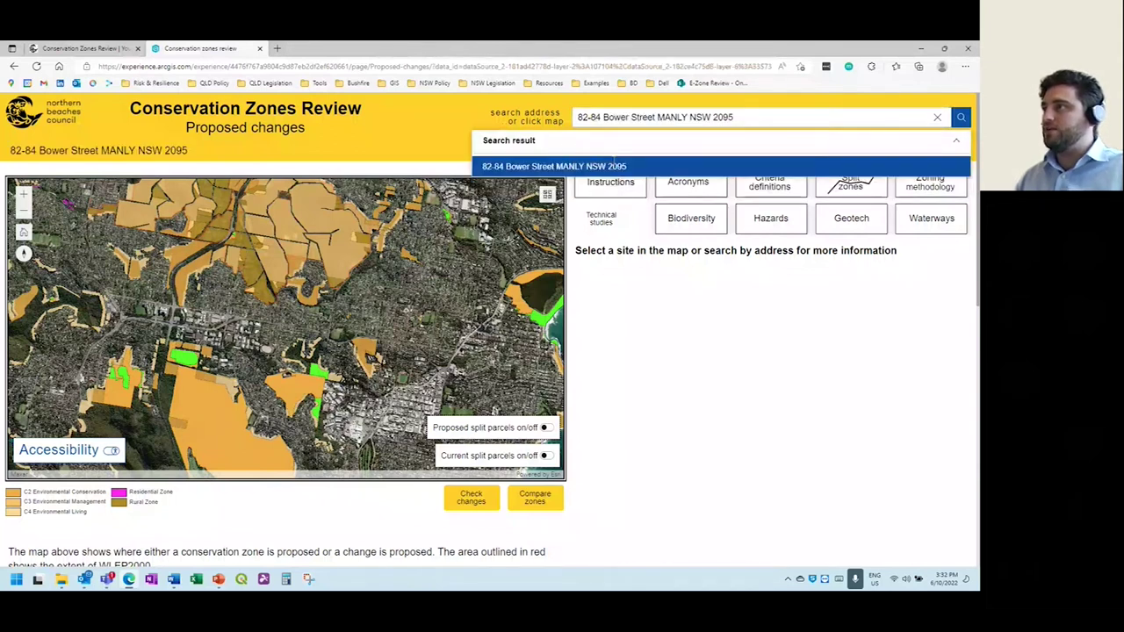